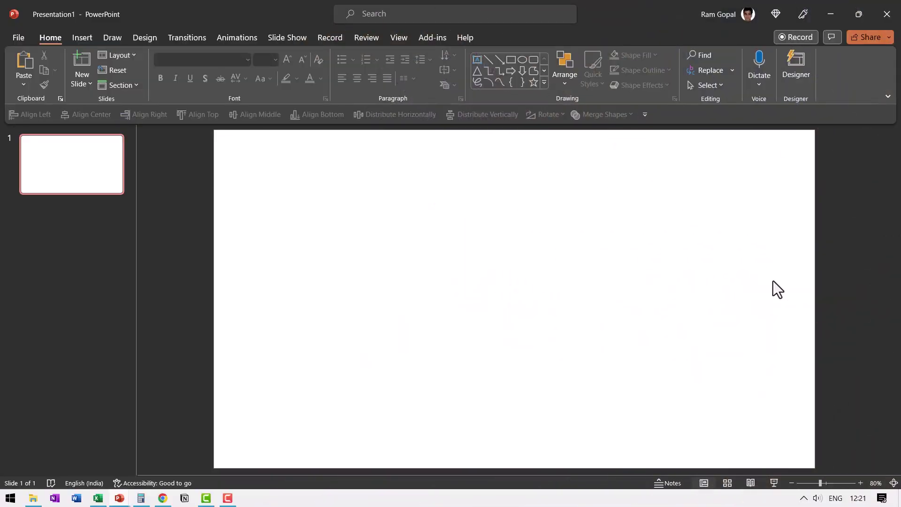
Step: Insert the Cutout People stock photo of a woman in a black suit standing in profile
{"action": "left_click", "coordinate": [86, 39]}
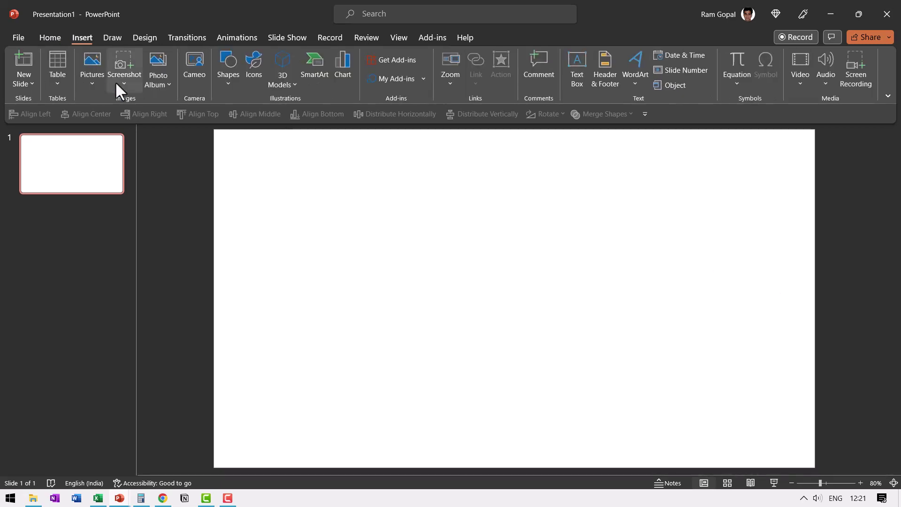
{"action": "left_click", "coordinate": [97, 86]}
{"action": "left_click", "coordinate": [121, 141]}
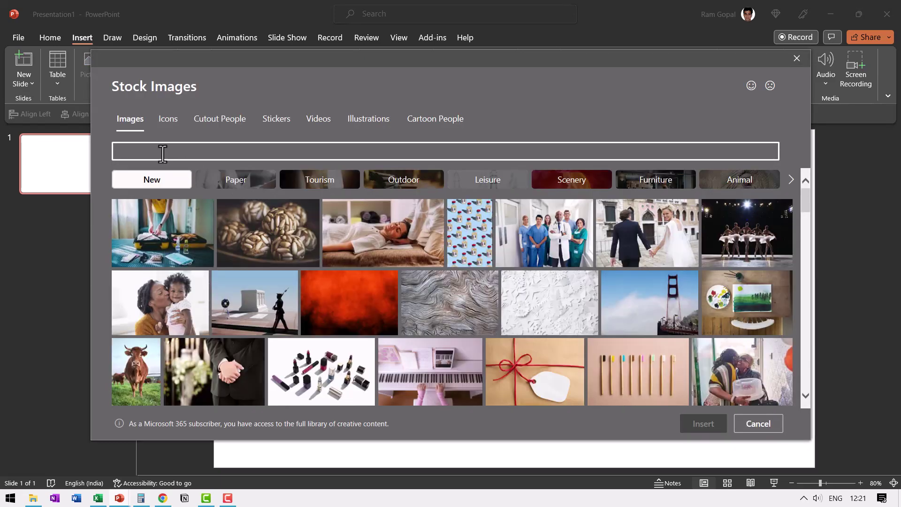
{"action": "left_click", "coordinate": [215, 121]}
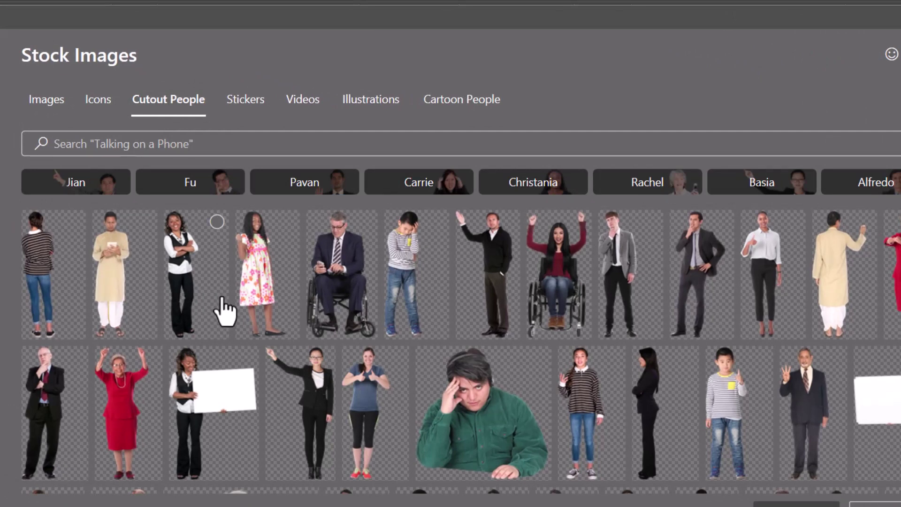
{"action": "left_click", "coordinate": [662, 387]}
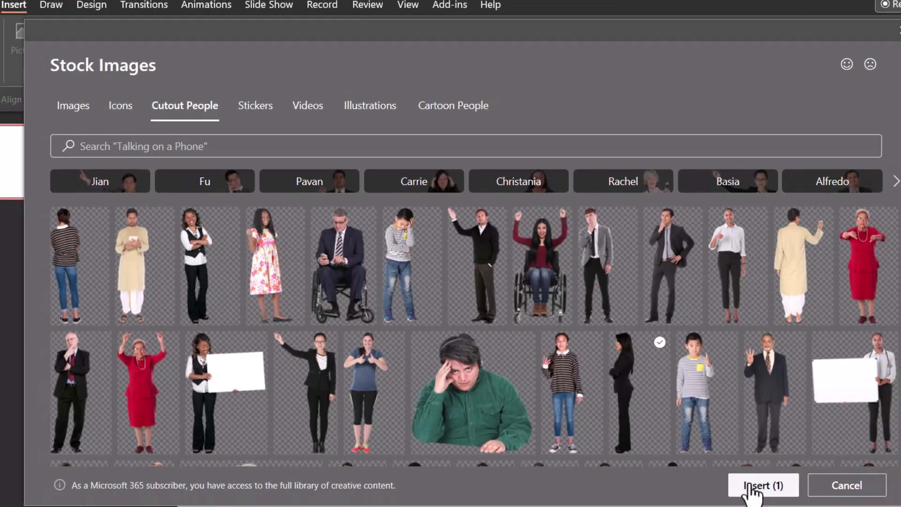
{"action": "left_click", "coordinate": [799, 503]}
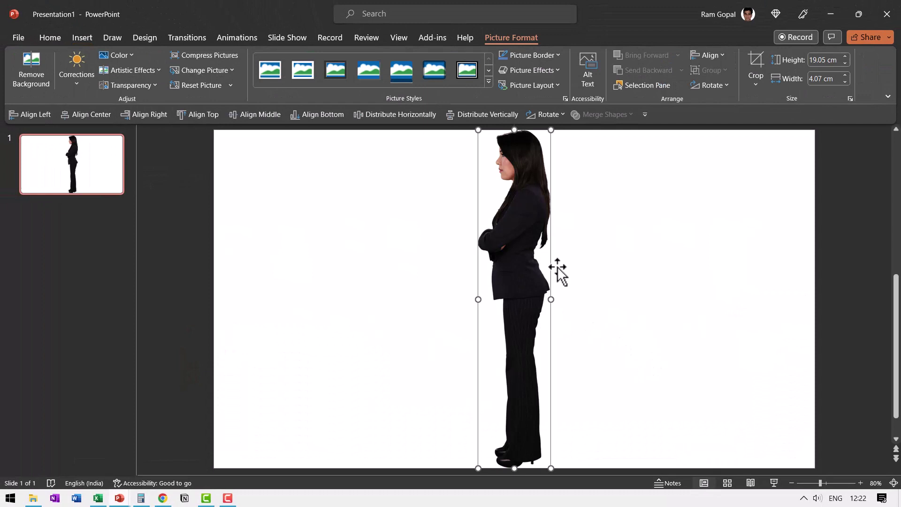
Step: Enlarge the woman's picture well beyond the slide and shift it up and to the right
{"action": "left_click", "coordinate": [792, 483]}
{"action": "left_click", "coordinate": [792, 483]}
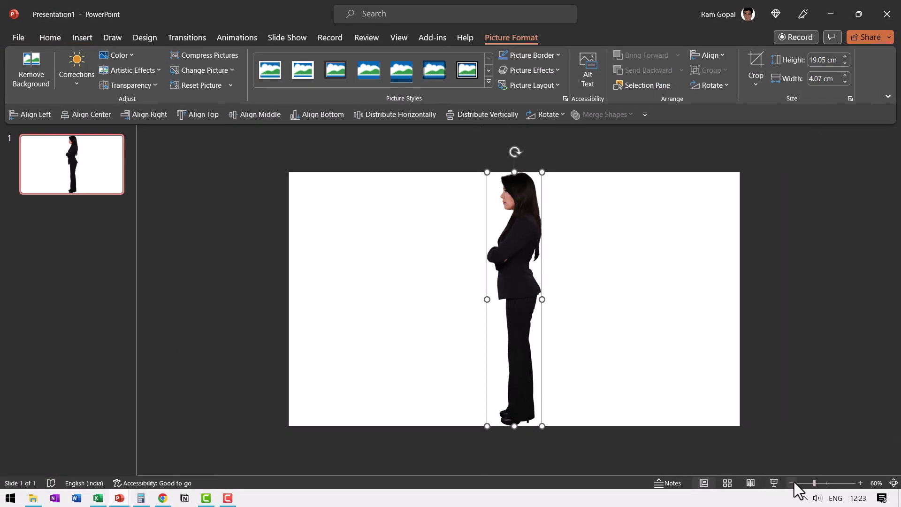
{"action": "left_click", "coordinate": [792, 483]}
{"action": "left_click", "coordinate": [792, 484]}
{"action": "left_click", "coordinate": [792, 483]}
{"action": "left_click_drag", "start_coordinate": [512, 362], "coordinate": [432, 436]}
{"action": "left_click_drag", "start_coordinate": [483, 282], "coordinate": [578, 237]}
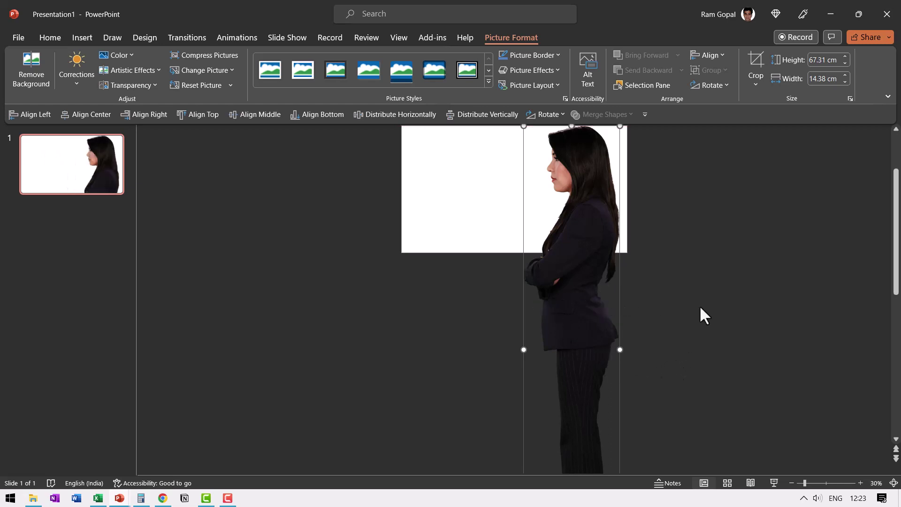
Step: Crop the picture's bottom to the slide edge, leaving it 19.05 × 15.52 cm
{"action": "left_click", "coordinate": [791, 483]}
{"action": "left_click", "coordinate": [791, 483]}
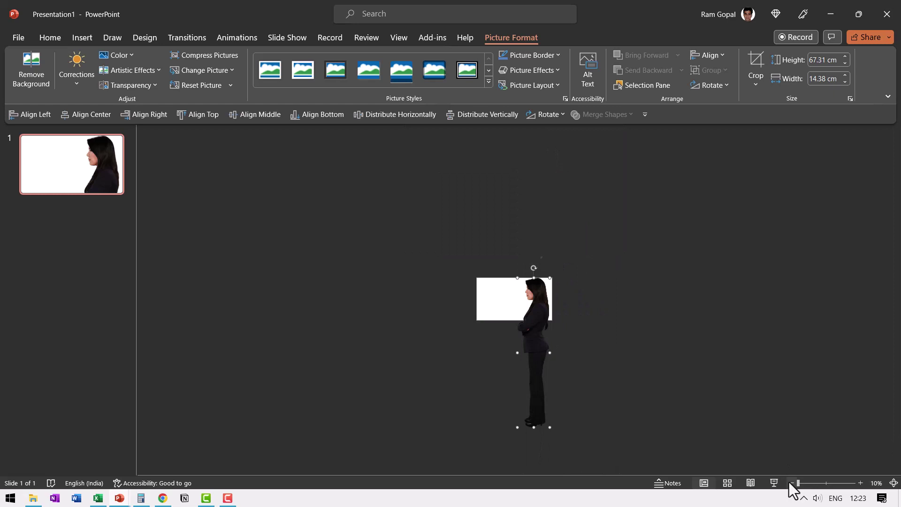
{"action": "left_click", "coordinate": [756, 60]}
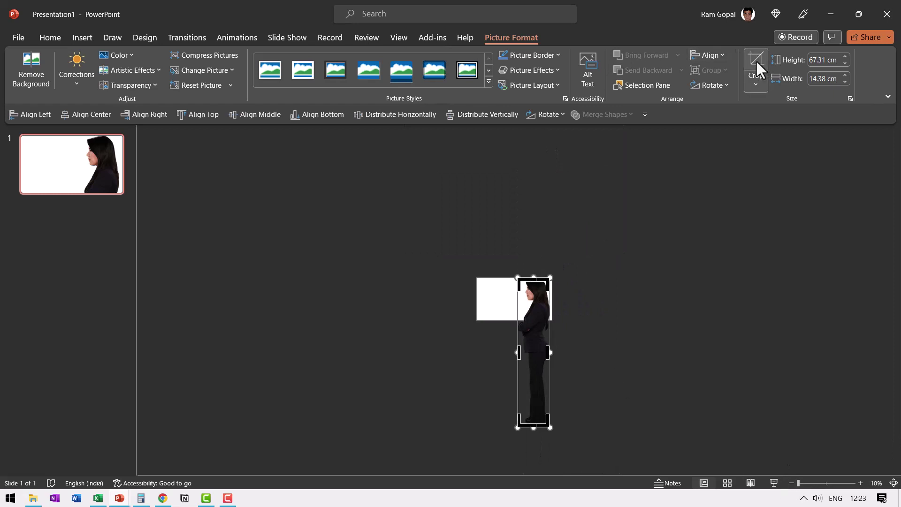
{"action": "left_click_drag", "start_coordinate": [535, 420], "coordinate": [553, 321]}
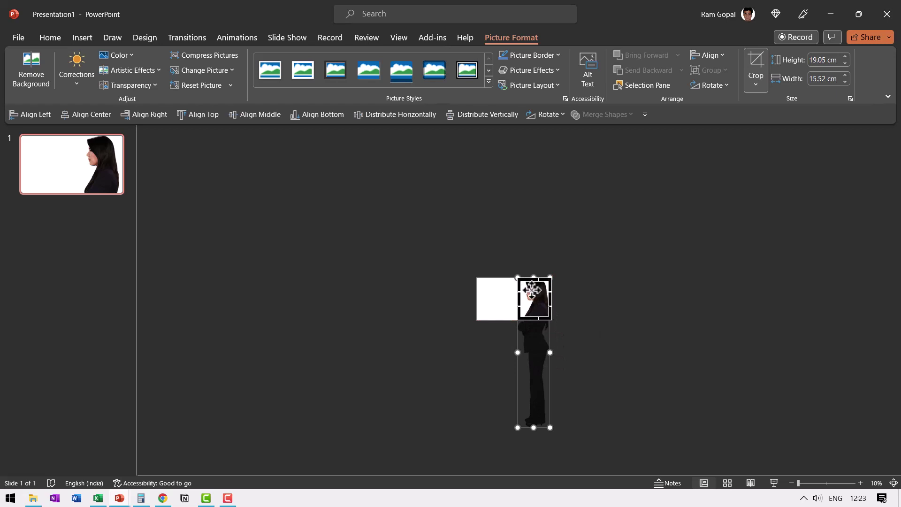
{"action": "left_click", "coordinate": [609, 308]}
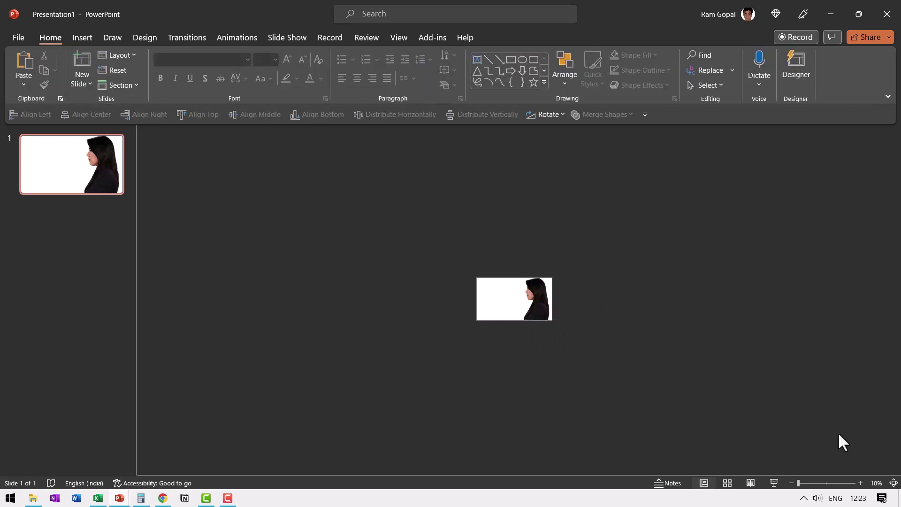
Step: Search stock images for 'Building' and insert the golden-hour Empire State skyline photo
{"action": "left_click", "coordinate": [895, 483]}
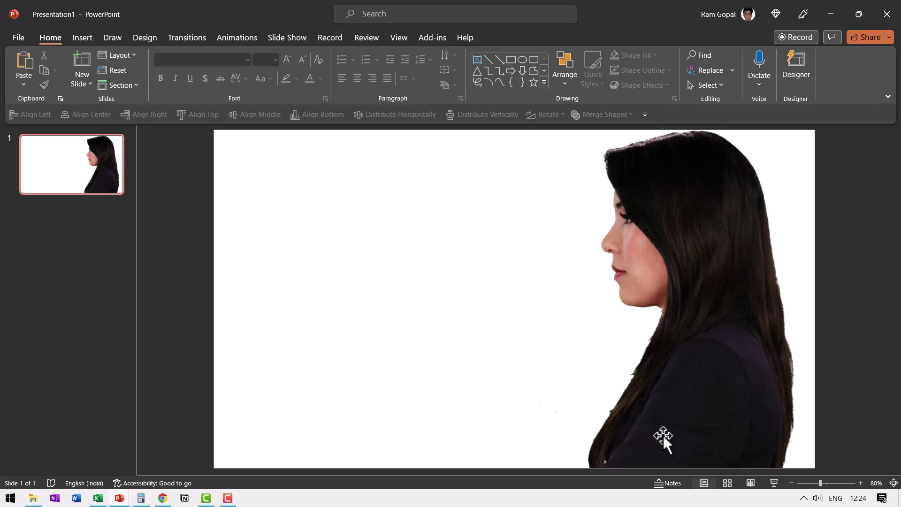
{"action": "left_click", "coordinate": [83, 39]}
{"action": "left_click", "coordinate": [95, 87]}
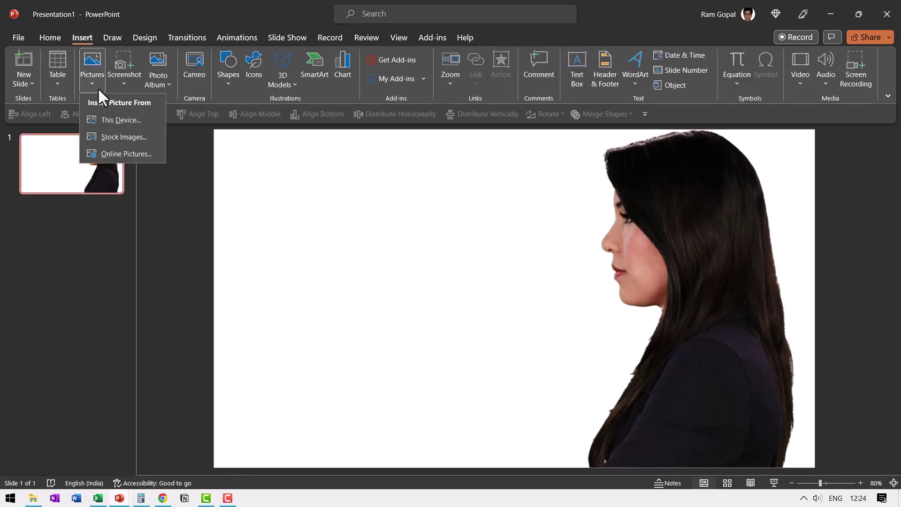
{"action": "left_click", "coordinate": [117, 138]}
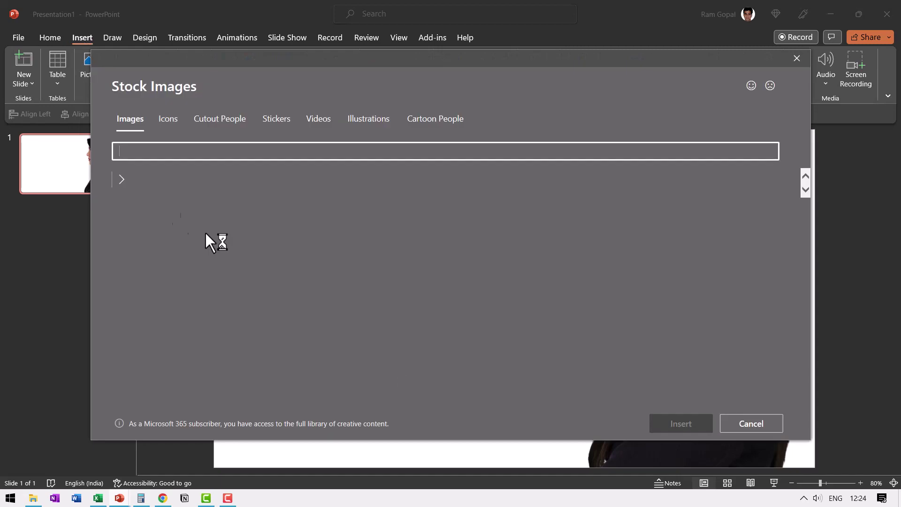
{"action": "type", "text": "Bui"}
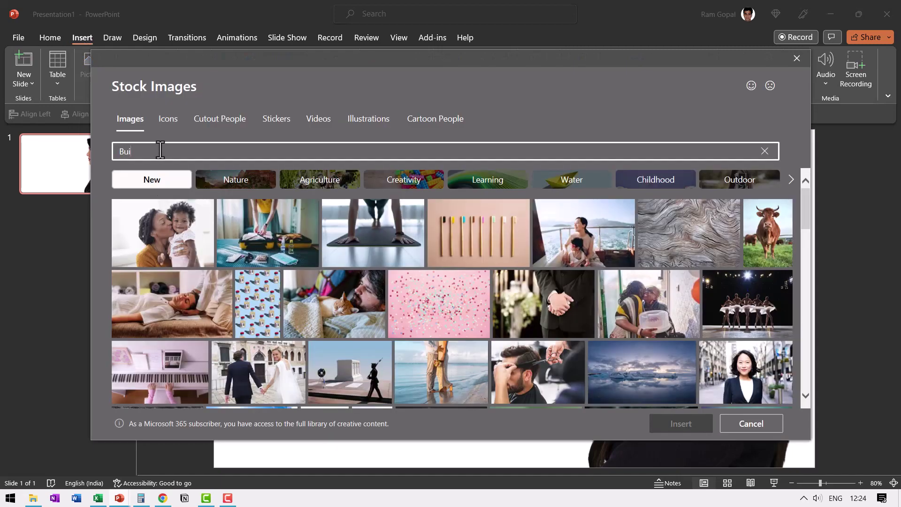
{"action": "type", "text": "lding"}
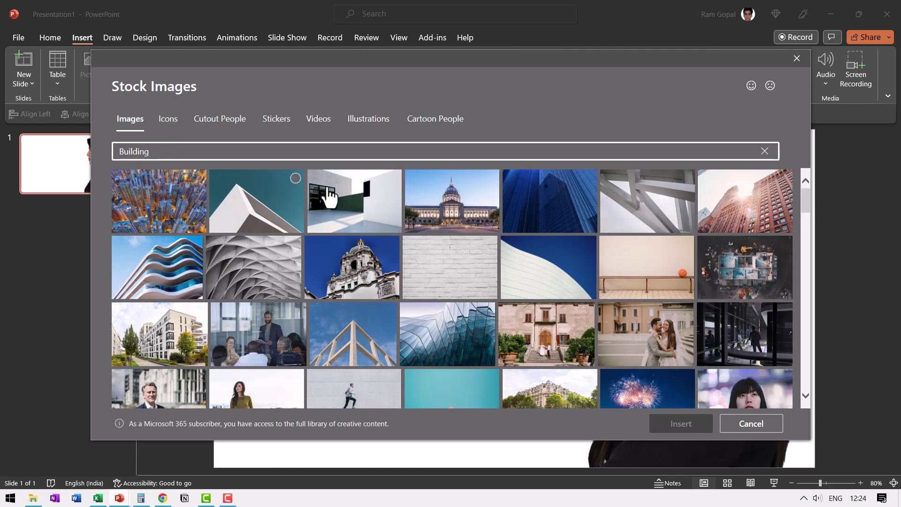
{"action": "scroll", "coordinate": [395, 207], "scroll_direction": "down", "scroll_amount": 9}
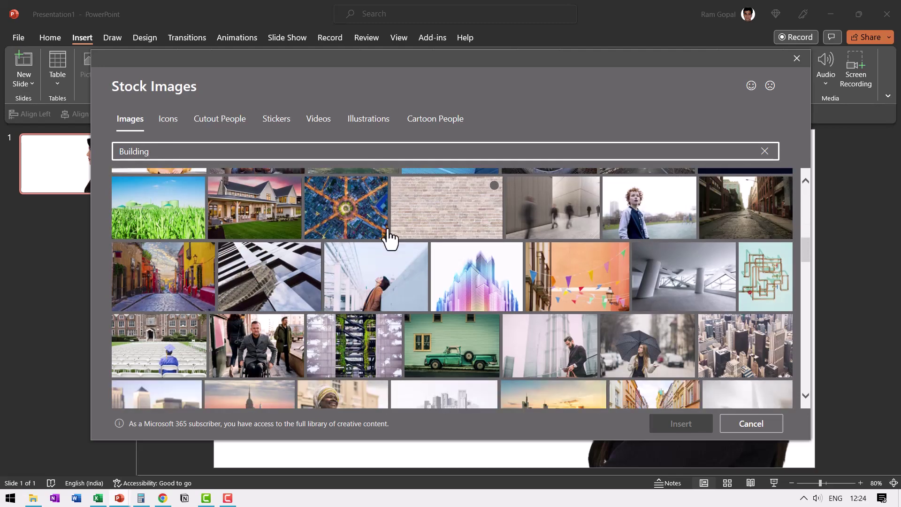
{"action": "scroll", "coordinate": [389, 240], "scroll_direction": "down", "scroll_amount": 5}
{"action": "left_click", "coordinate": [362, 312]}
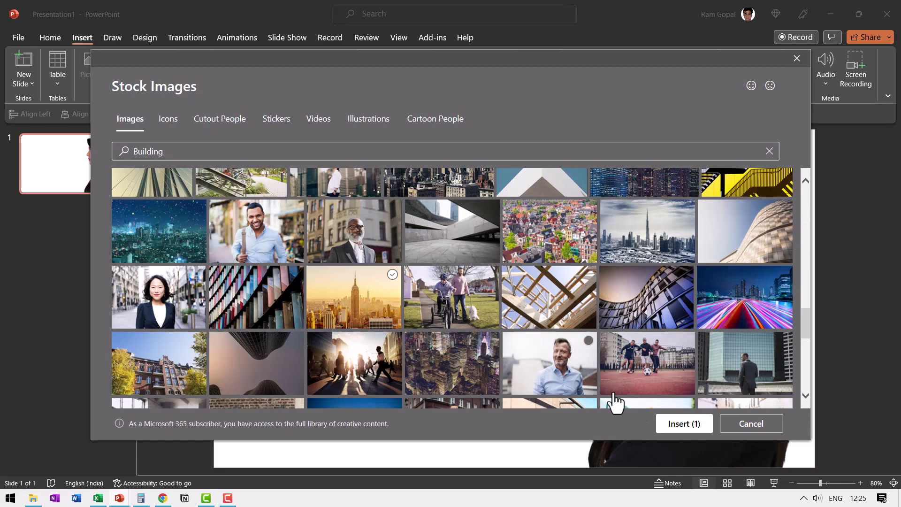
{"action": "left_click", "coordinate": [687, 424]}
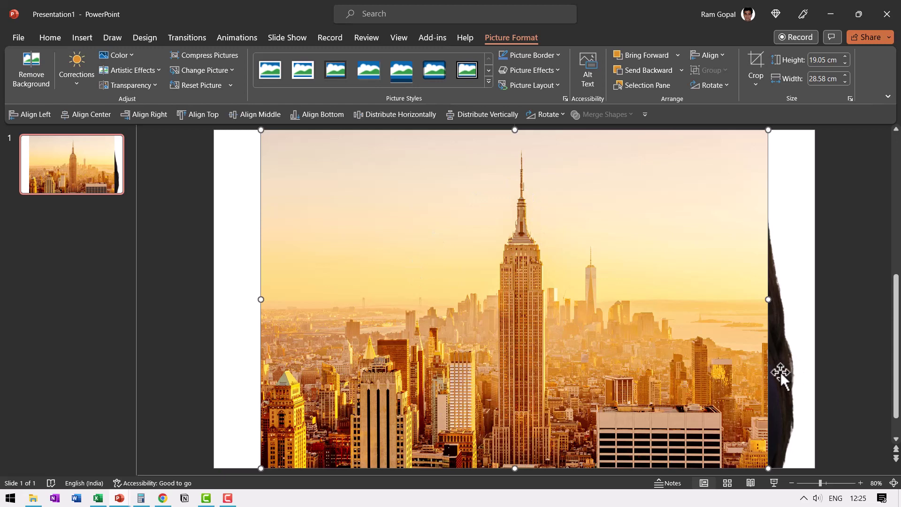
Step: Cut the skyline photo and paste it onto a new blank slide
{"action": "right_click", "coordinate": [517, 277]}
{"action": "left_click", "coordinate": [544, 229]}
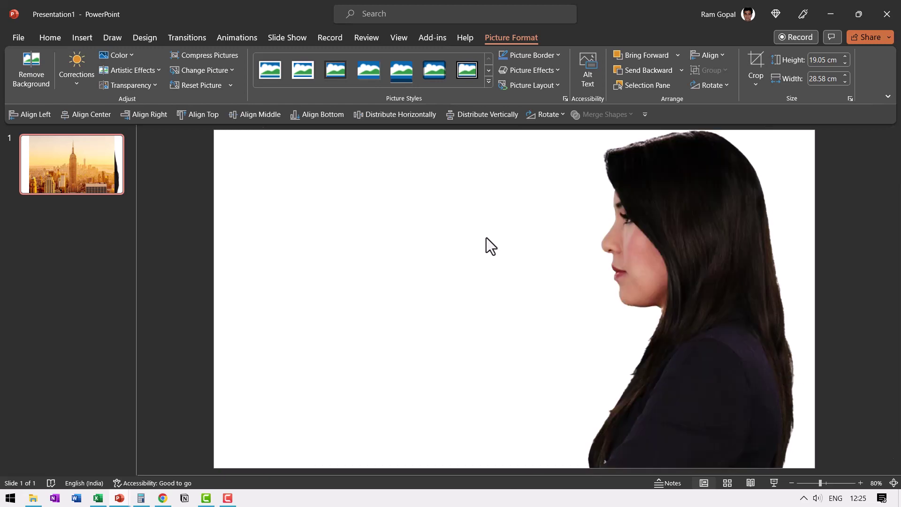
{"action": "right_click", "coordinate": [65, 223]}
{"action": "left_click", "coordinate": [88, 266]}
{"action": "right_click", "coordinate": [416, 266]}
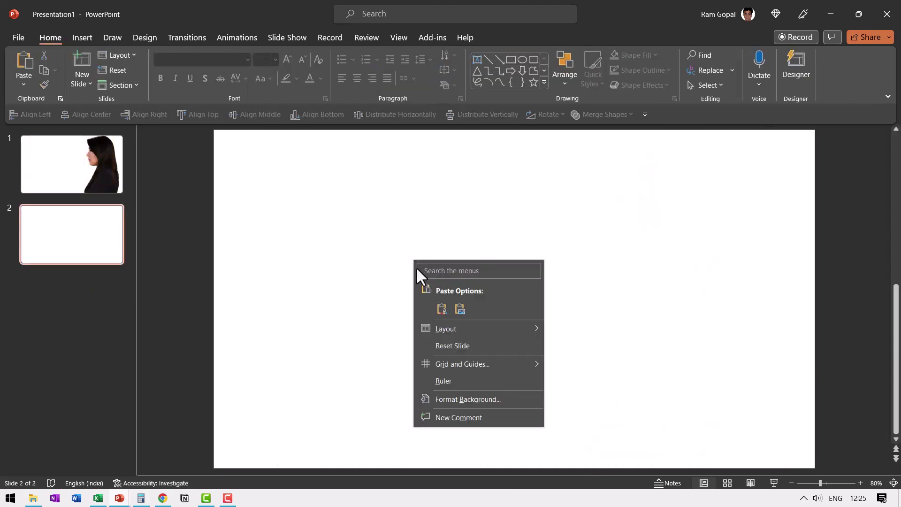
{"action": "left_click", "coordinate": [436, 307]}
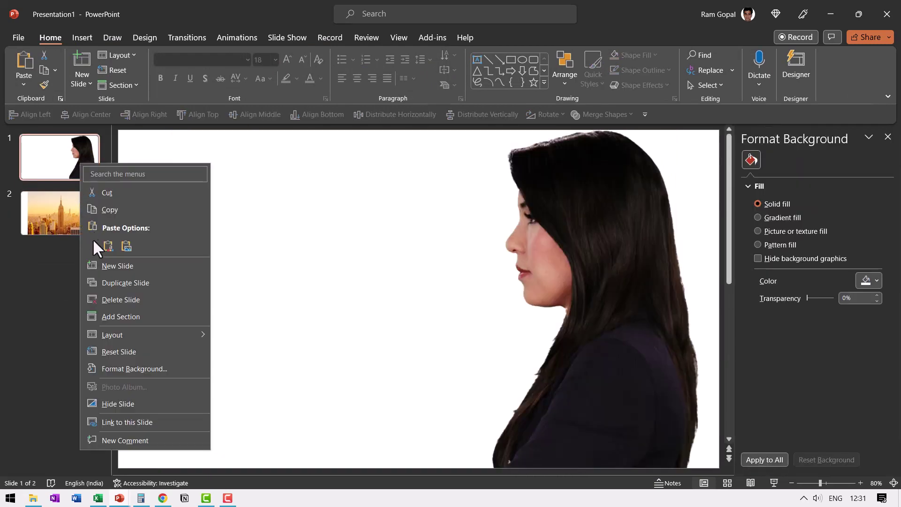
Step: Duplicate the woman's slide so the deck reads woman, woman, skyline
{"action": "left_click", "coordinate": [106, 284]}
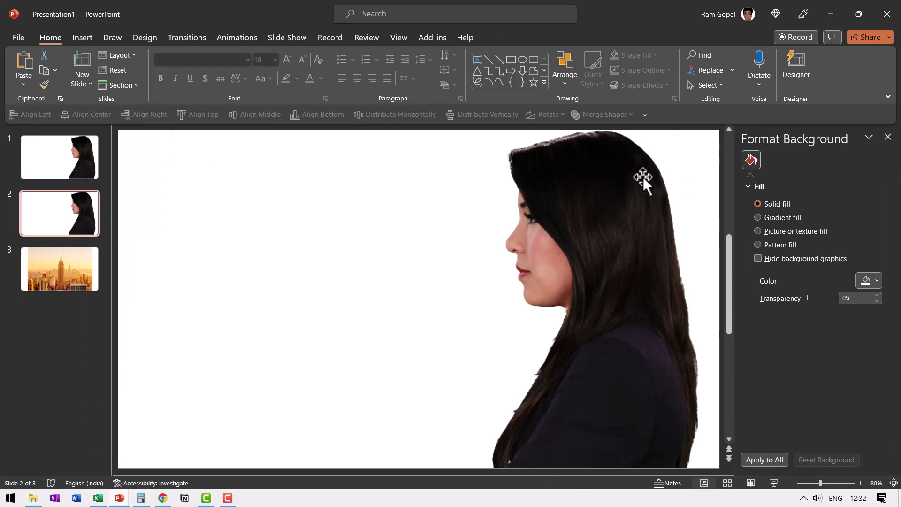
{"action": "left_click", "coordinate": [69, 268]}
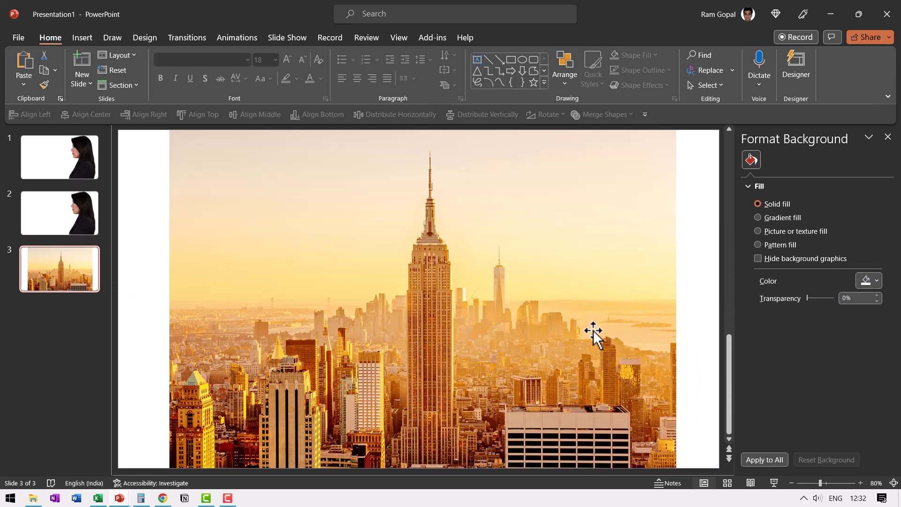
{"action": "left_click", "coordinate": [80, 212]}
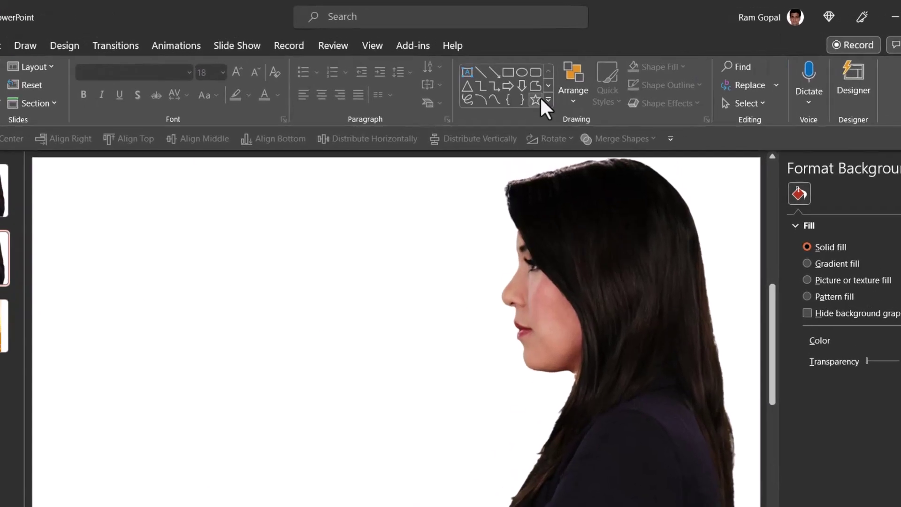
Step: Trace a Freeform: Scribble shape, about 18.92 × 10.24 cm, over the woman's hair and back
{"action": "left_click", "coordinate": [544, 82]}
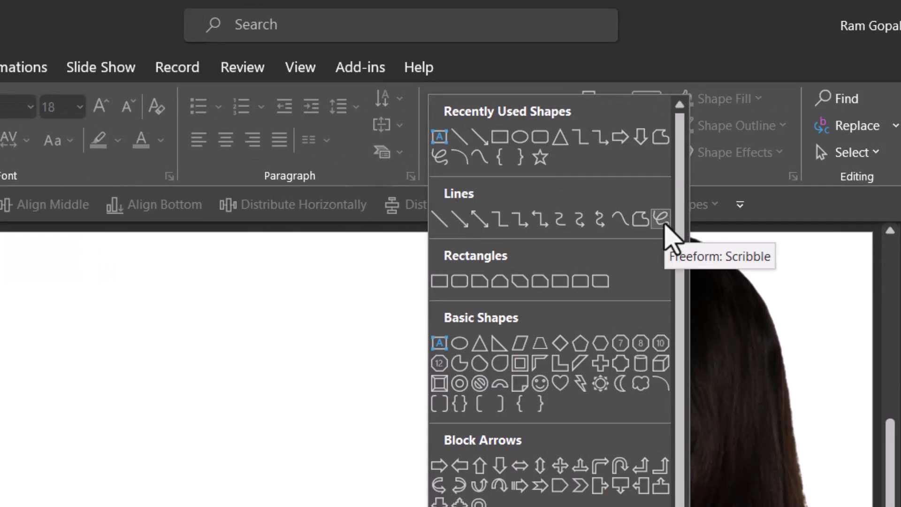
{"action": "left_click", "coordinate": [664, 225]}
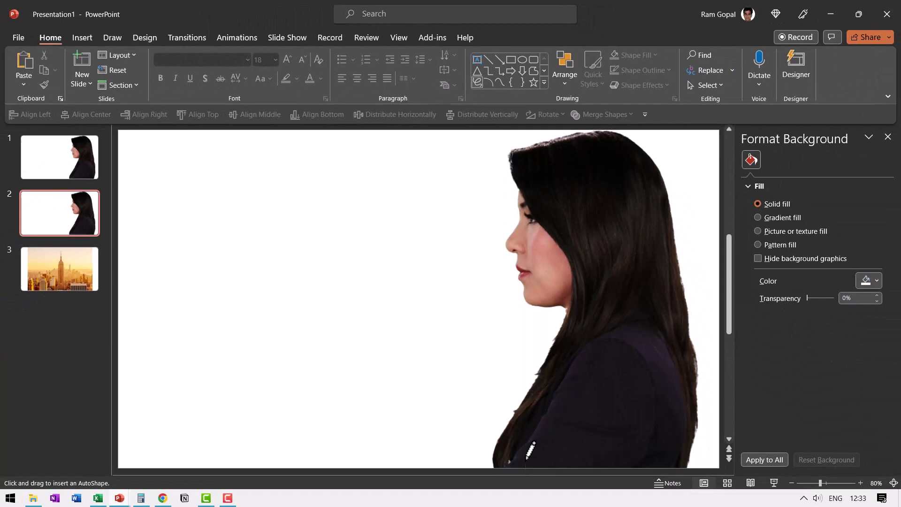
{"action": "mouse_move", "coordinate": [527, 462]}
{"action": "left_mouse_down"}
{"action": "mouse_move", "coordinate": [541, 405]}
{"action": "mouse_move", "coordinate": [591, 315]}
{"action": "mouse_move", "coordinate": [576, 237]}
{"action": "mouse_move", "coordinate": [645, 138]}
{"action": "mouse_move", "coordinate": [664, 150]}
{"action": "mouse_move", "coordinate": [687, 244]}
{"action": "mouse_move", "coordinate": [703, 342]}
{"action": "mouse_move", "coordinate": [706, 462]}
{"action": "mouse_move", "coordinate": [696, 471]}
{"action": "mouse_move", "coordinate": [533, 471]}
{"action": "left_mouse_up"}
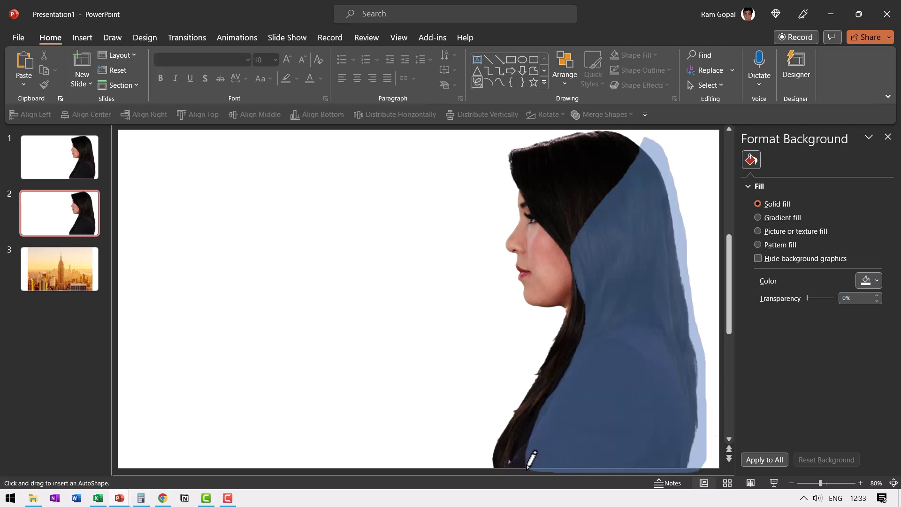
Step: Duplicate slide 2
{"action": "left_click", "coordinate": [410, 240]}
{"action": "right_click", "coordinate": [66, 202]}
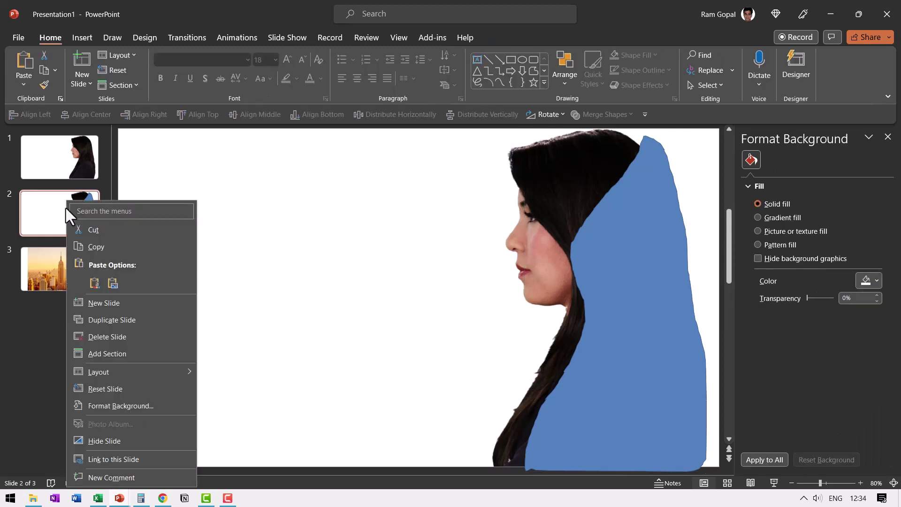
{"action": "left_click", "coordinate": [116, 323]}
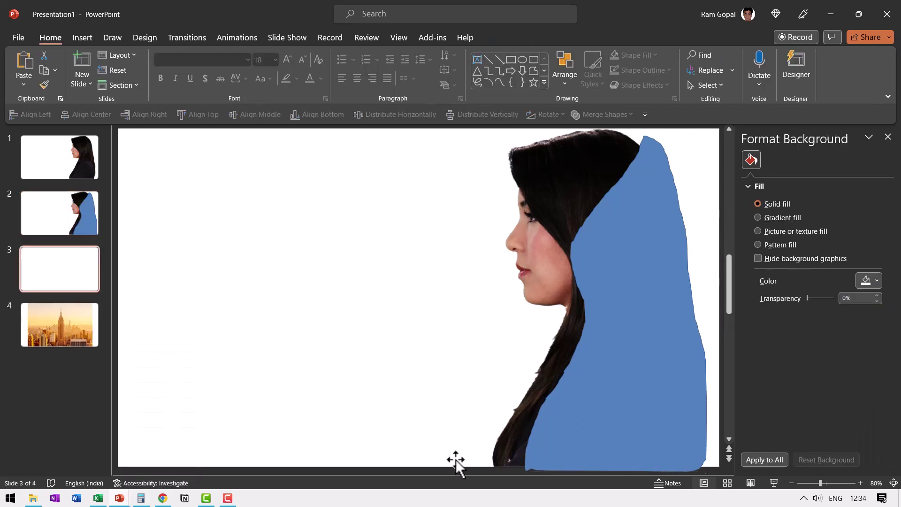
Step: On slide 3, intersect the woman's picture with the blue shape to leave only the hair silhouette
{"action": "left_click", "coordinate": [548, 181]}
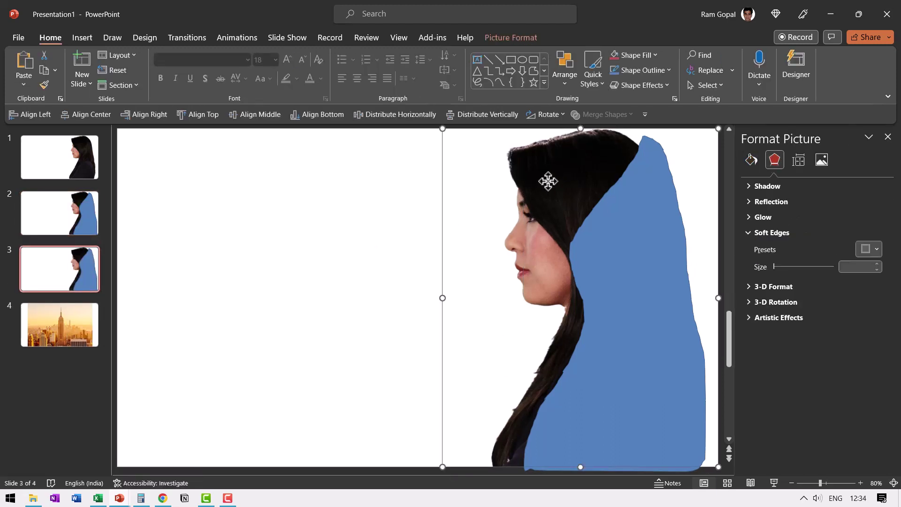
{"action": "left_click", "coordinate": [644, 216], "text": "shift"}
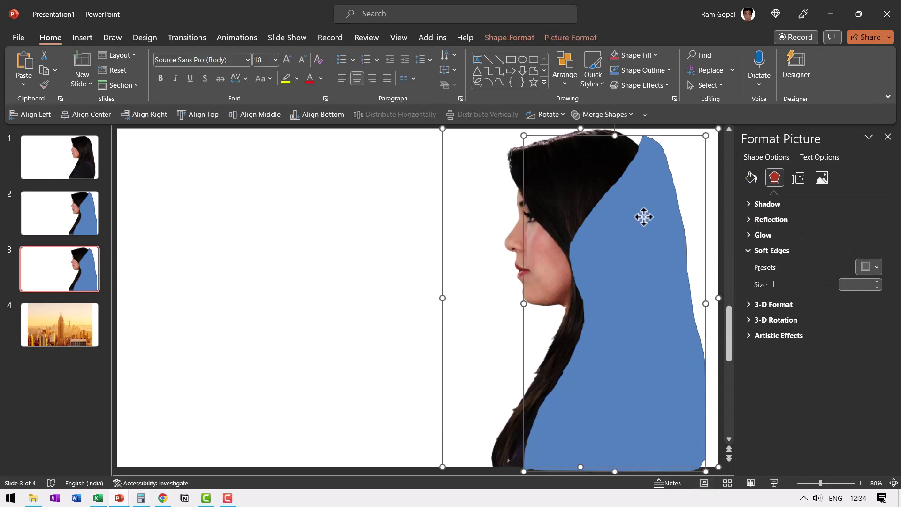
{"action": "left_click", "coordinate": [620, 115]}
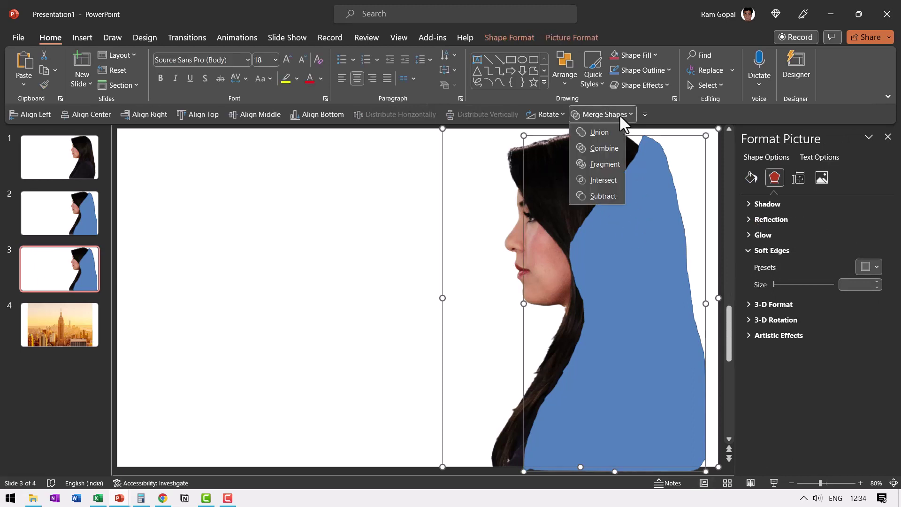
{"action": "left_click", "coordinate": [509, 37]}
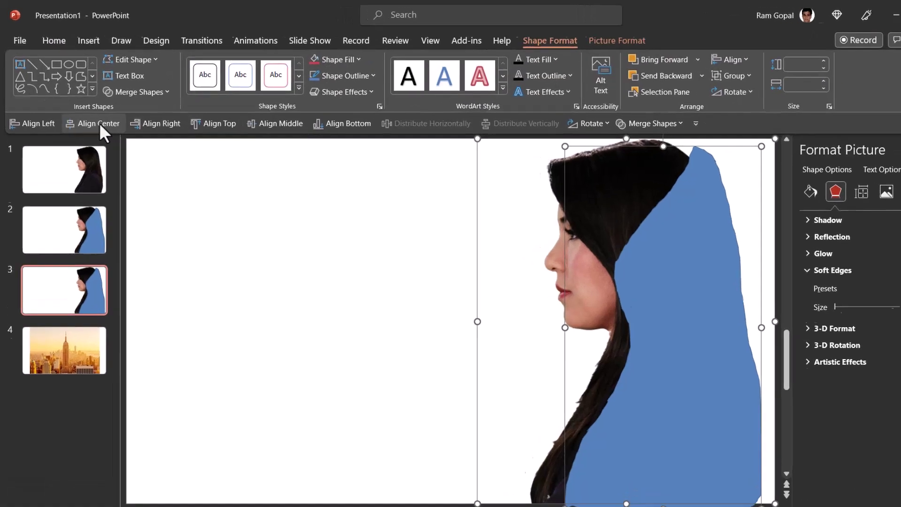
{"action": "left_click", "coordinate": [142, 81]}
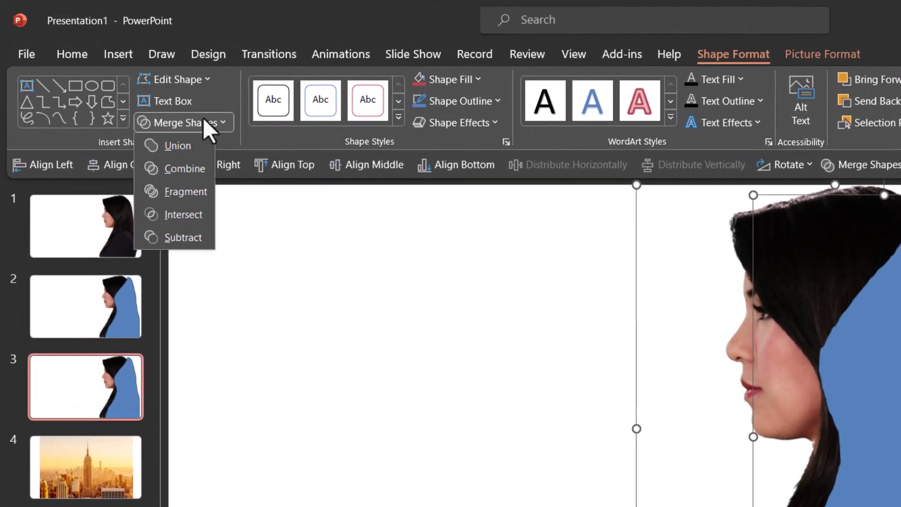
{"action": "left_click", "coordinate": [182, 217]}
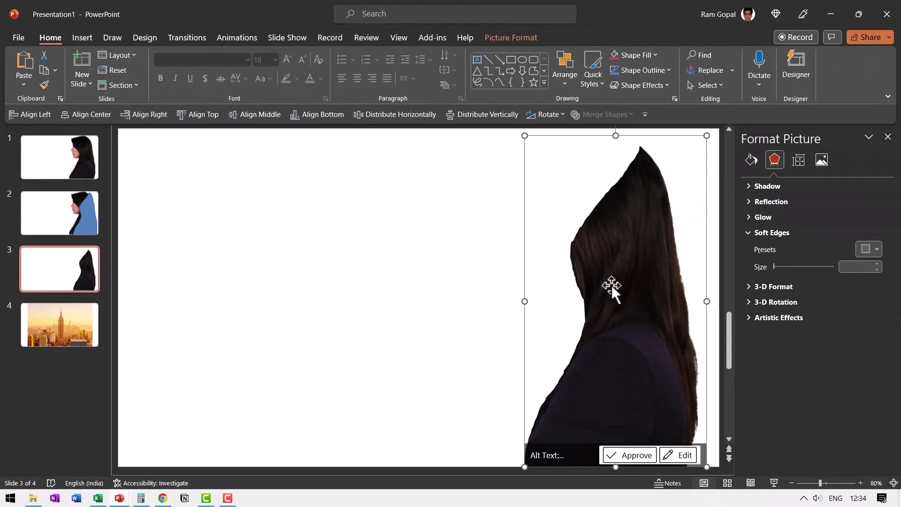
Step: Copy the Empire State skyline picture on slide 4 and paste it over the portrait on slide 2
{"action": "left_click", "coordinate": [74, 214]}
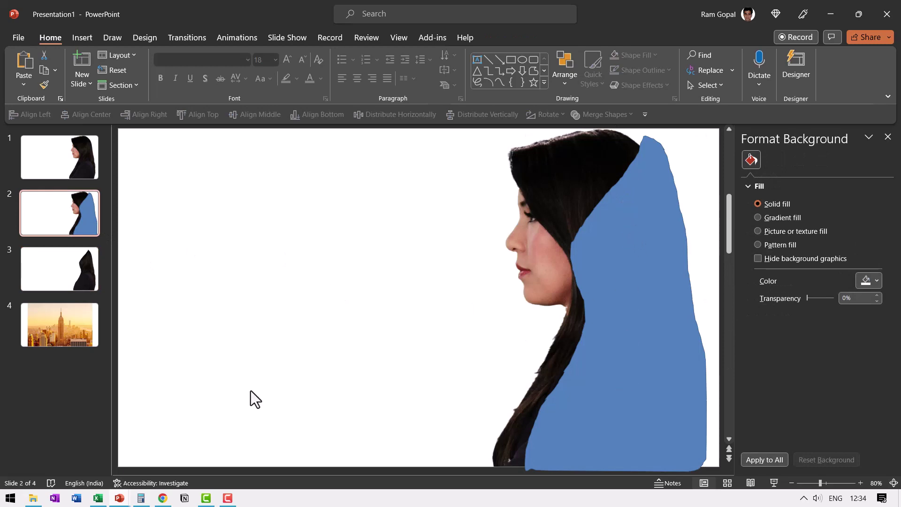
{"action": "left_click", "coordinate": [83, 335]}
{"action": "left_click", "coordinate": [481, 287]}
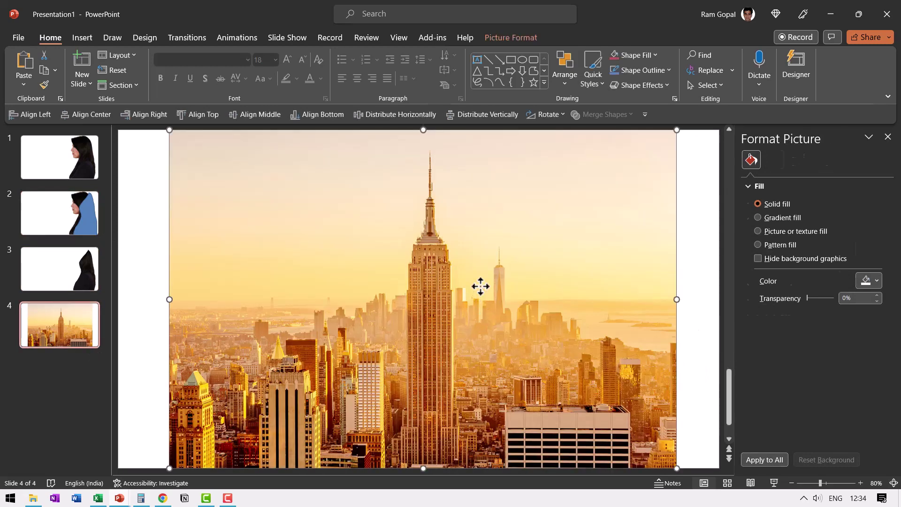
{"action": "right_click", "coordinate": [481, 286]}
{"action": "left_click", "coordinate": [534, 251]}
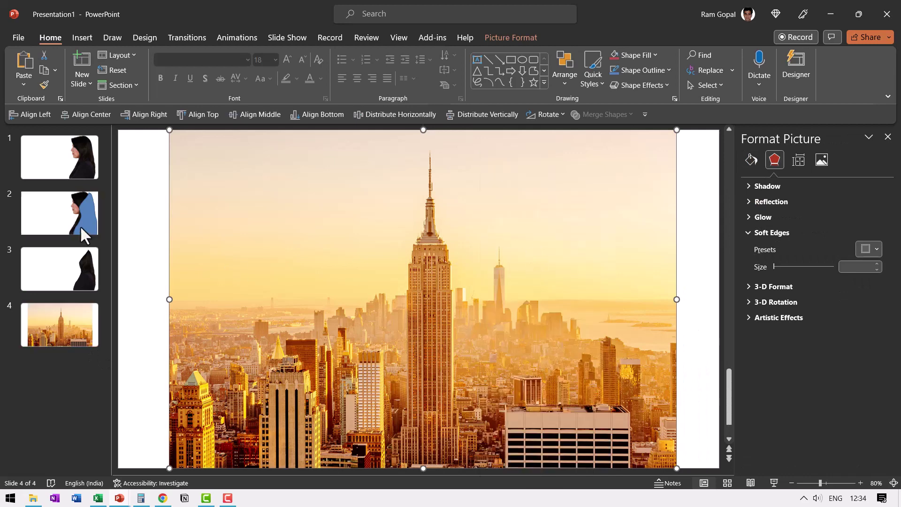
{"action": "left_click", "coordinate": [79, 225]}
{"action": "right_click", "coordinate": [258, 242]}
{"action": "left_click", "coordinate": [289, 288]}
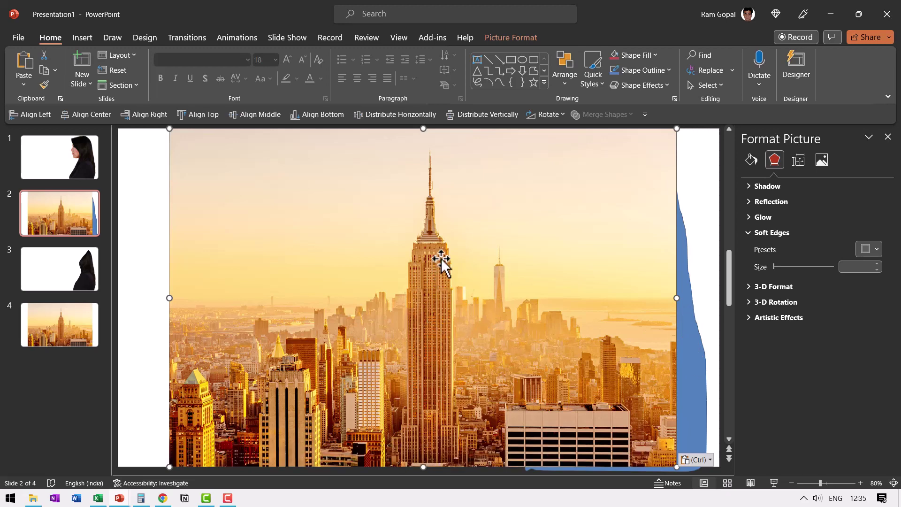
Step: Set the skyline picture's transparency to 30%
{"action": "left_click", "coordinate": [501, 38]}
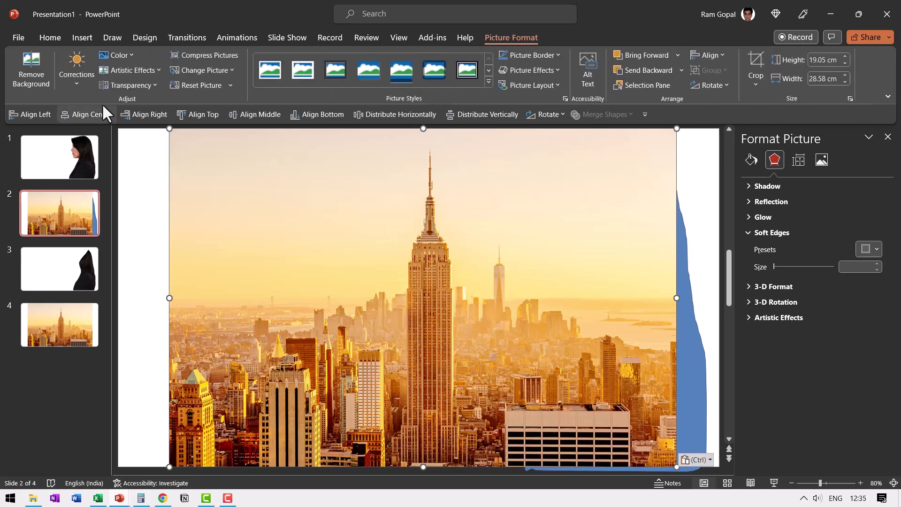
{"action": "left_click", "coordinate": [122, 86]}
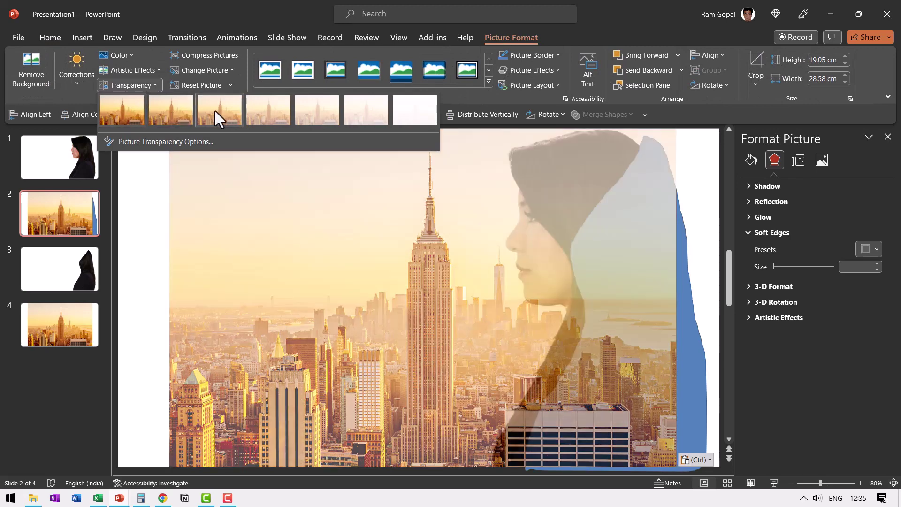
{"action": "left_click", "coordinate": [215, 111]}
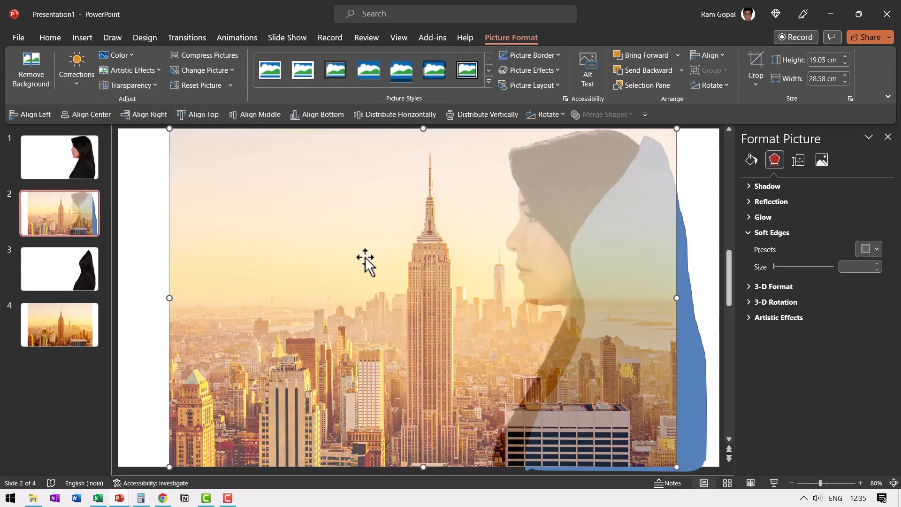
Step: Move the skyline and enlarge it to 19.58 × 29.37 cm so the tower sits in the hair
{"action": "left_click_drag", "start_coordinate": [366, 258], "coordinate": [584, 254]}
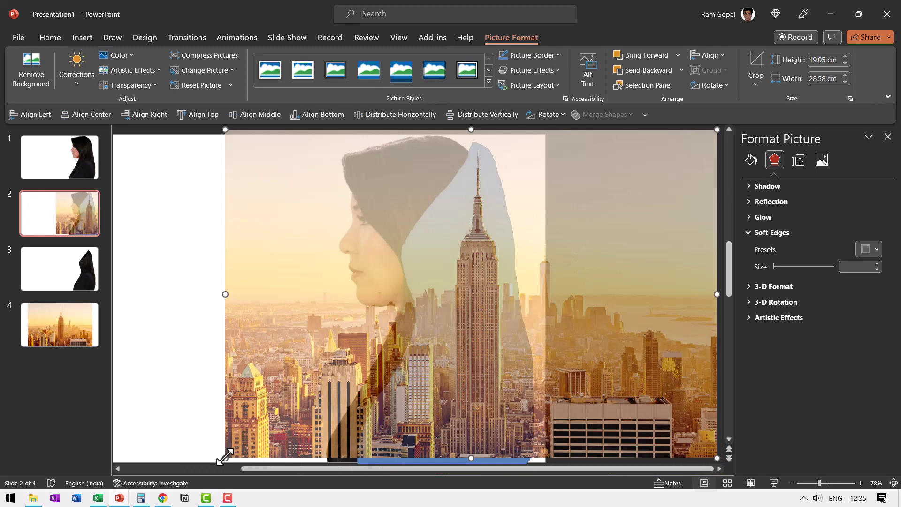
{"action": "left_click_drag", "start_coordinate": [226, 458], "coordinate": [215, 458]}
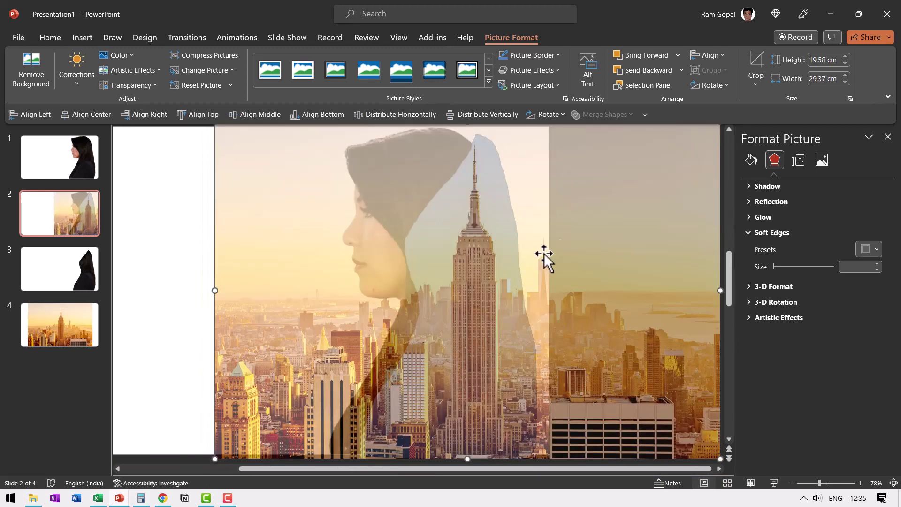
{"action": "left_click_drag", "start_coordinate": [544, 252], "coordinate": [473, 207]}
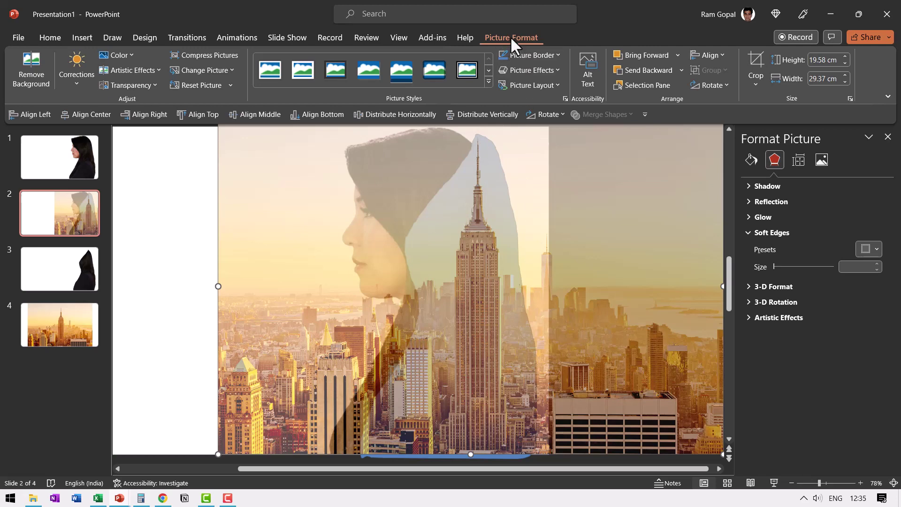
Step: Reset the skyline picture's transparency to 0%
{"action": "left_click", "coordinate": [129, 85]}
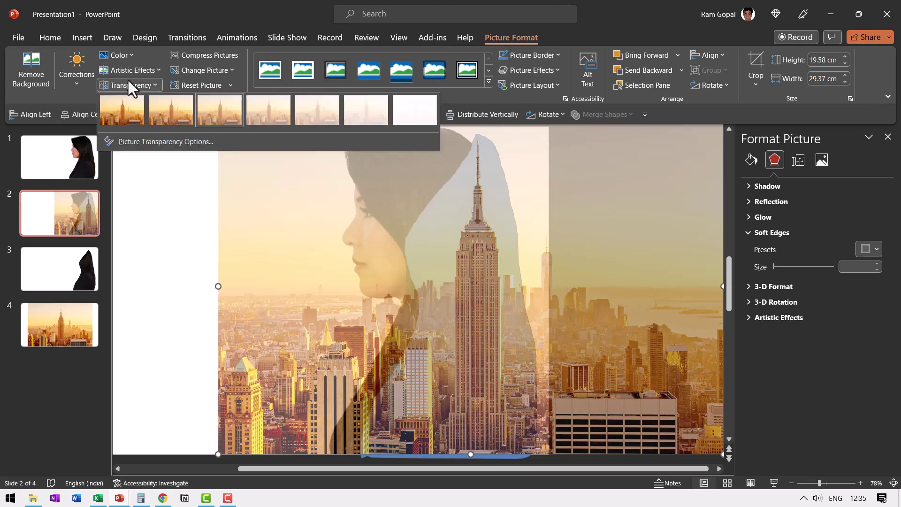
{"action": "left_click", "coordinate": [115, 116]}
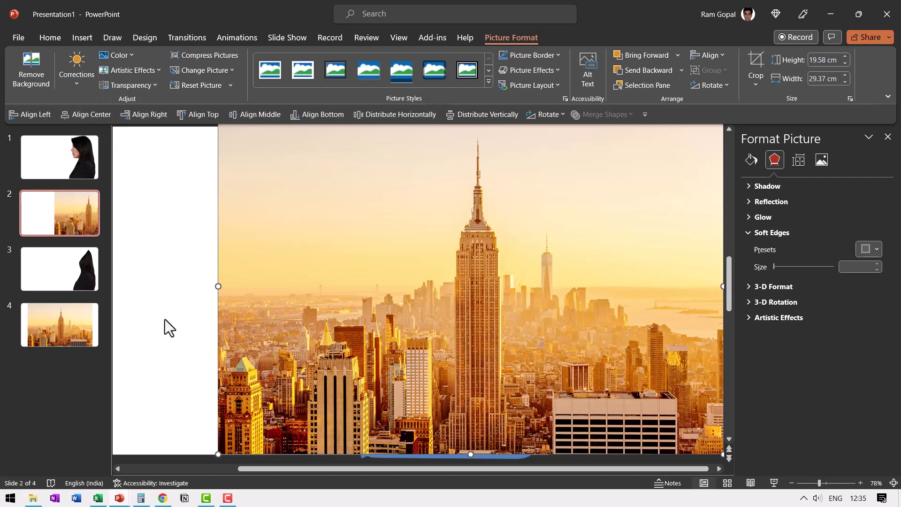
{"action": "left_click", "coordinate": [793, 482]}
{"action": "left_click", "coordinate": [793, 482]}
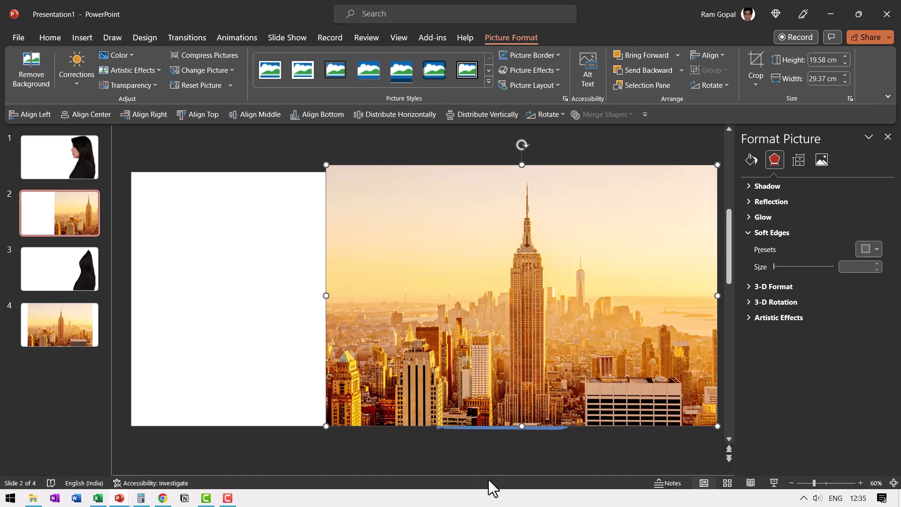
Step: Intersect the skyline with the blue hair shape, leaving an 18.65 × 10.24 cm cutout
{"action": "left_click", "coordinate": [459, 431], "text": "shift"}
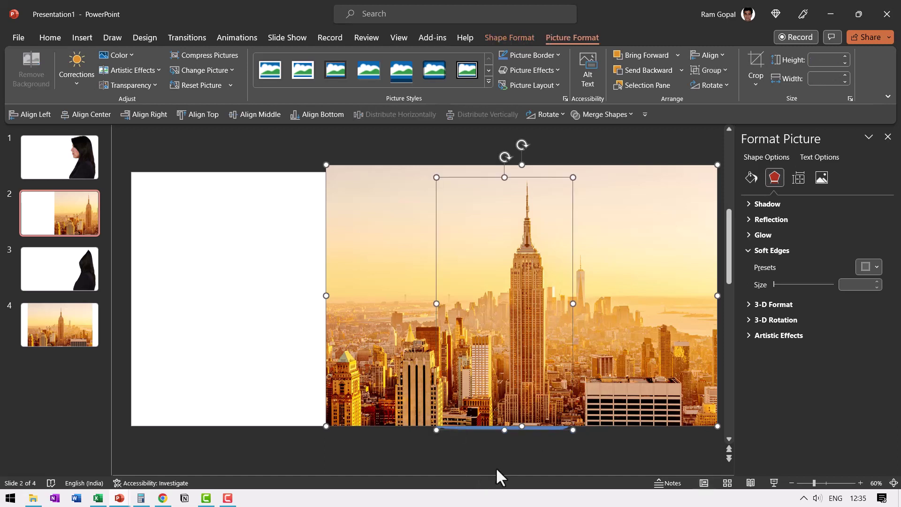
{"action": "left_click", "coordinate": [620, 117]}
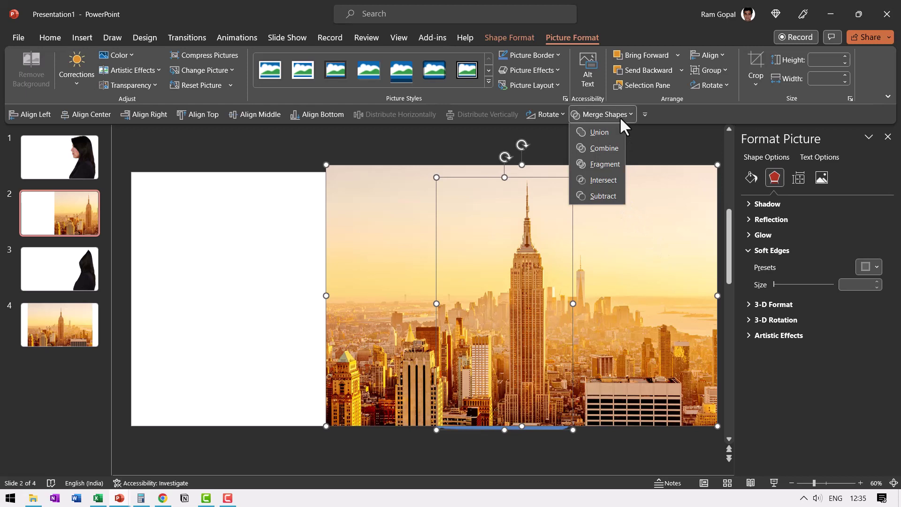
{"action": "left_click", "coordinate": [604, 180]}
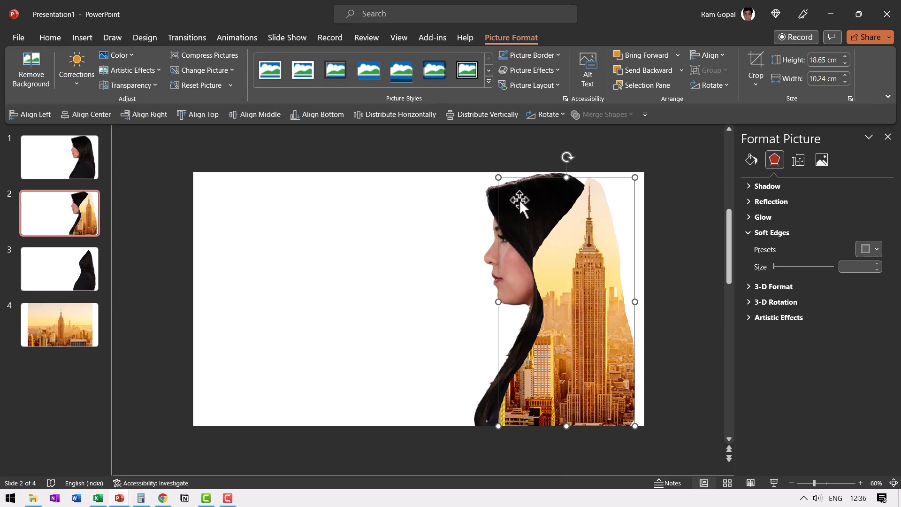
Step: Apply the 25 Point Soft Edges preset to the skyline cutout from Format Picture
{"action": "right_click", "coordinate": [598, 235]}
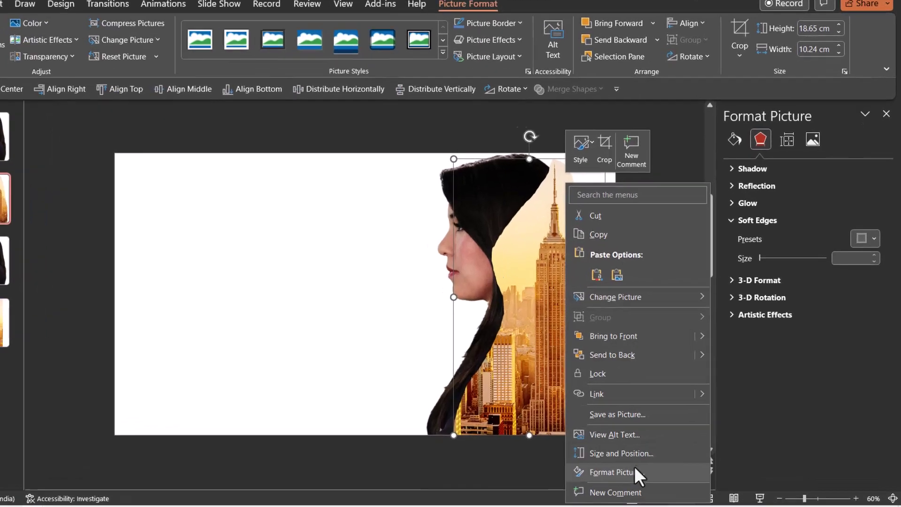
{"action": "left_click", "coordinate": [640, 472]}
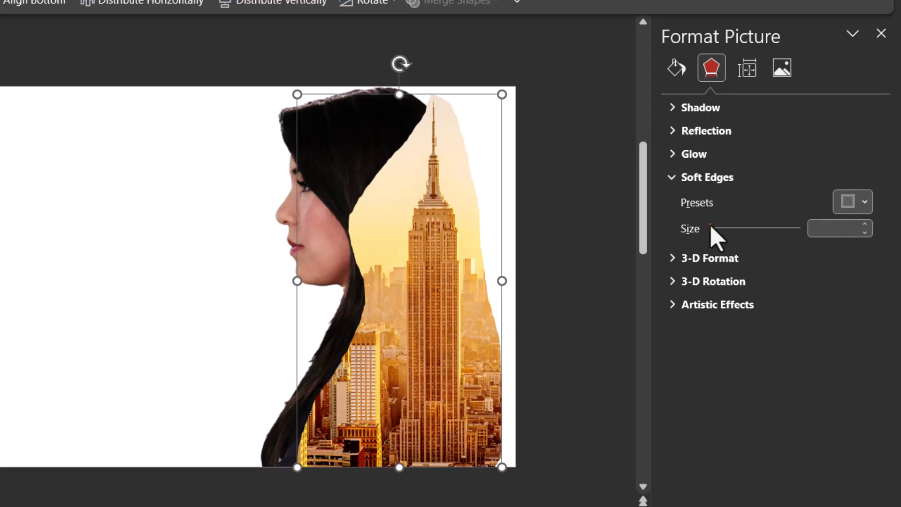
{"action": "left_click_drag", "start_coordinate": [711, 228], "coordinate": [725, 227]}
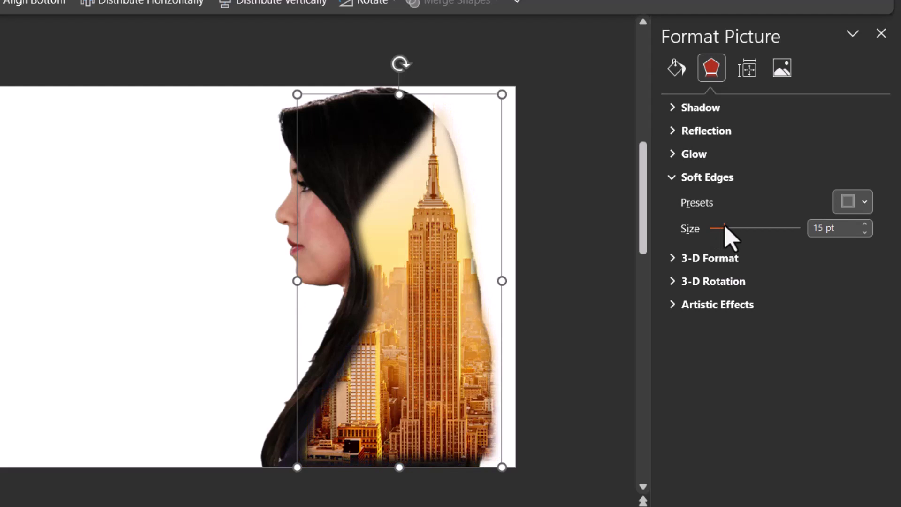
{"action": "left_click", "coordinate": [845, 206]}
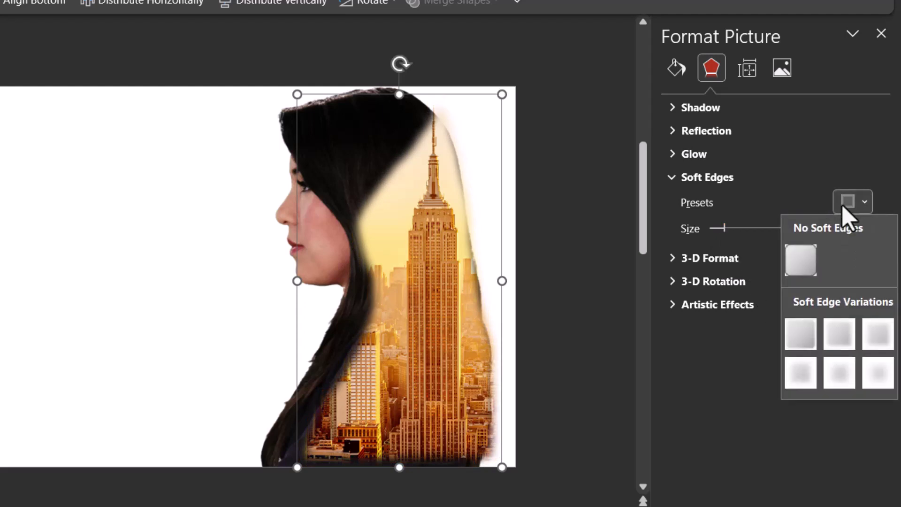
{"action": "left_click", "coordinate": [839, 374]}
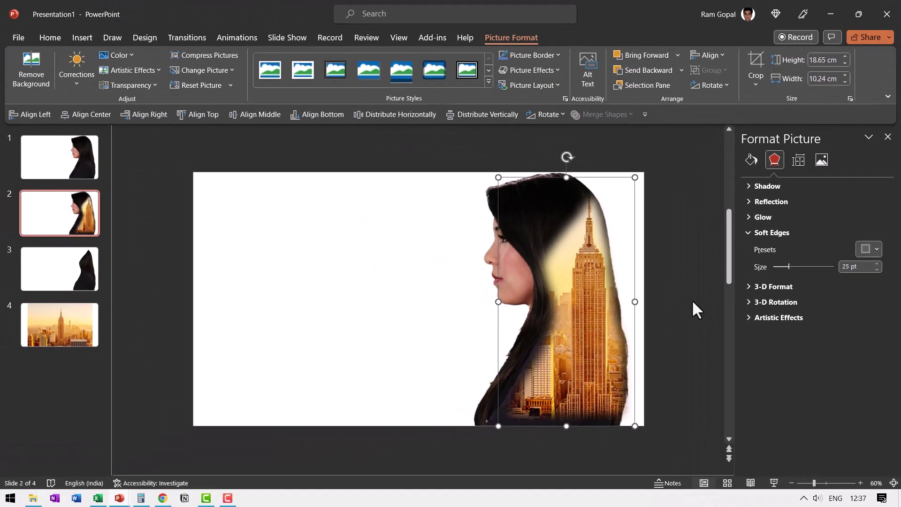
{"action": "left_click", "coordinate": [693, 302]}
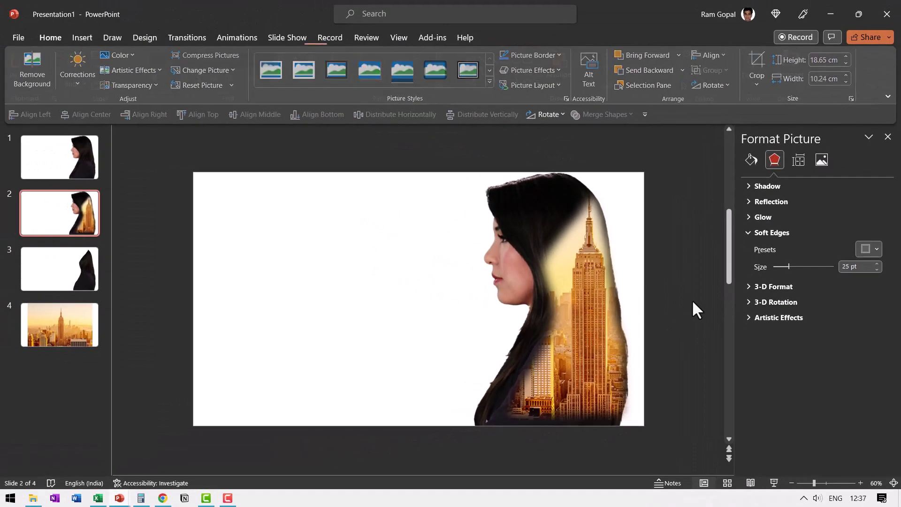
Step: Cut the hair silhouette picture from slide 3 and paste it onto slide 2
{"action": "left_click", "coordinate": [83, 273]}
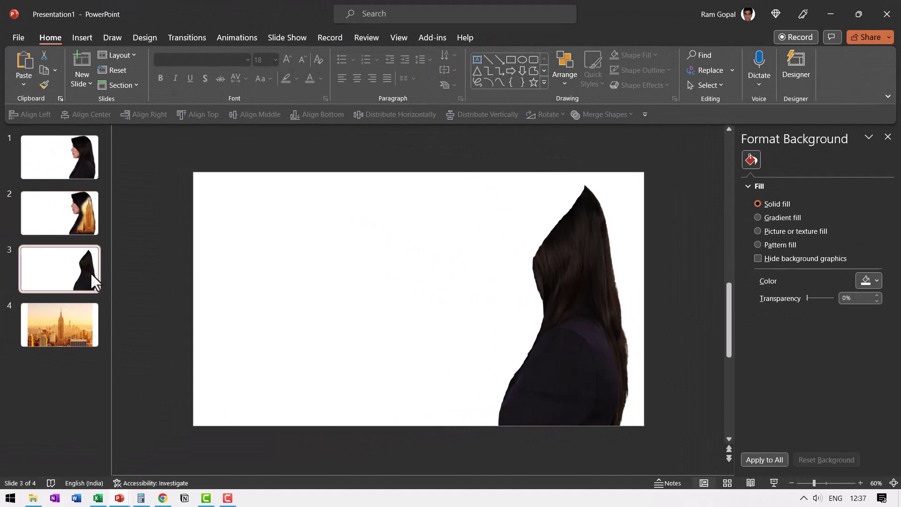
{"action": "left_click", "coordinate": [568, 281]}
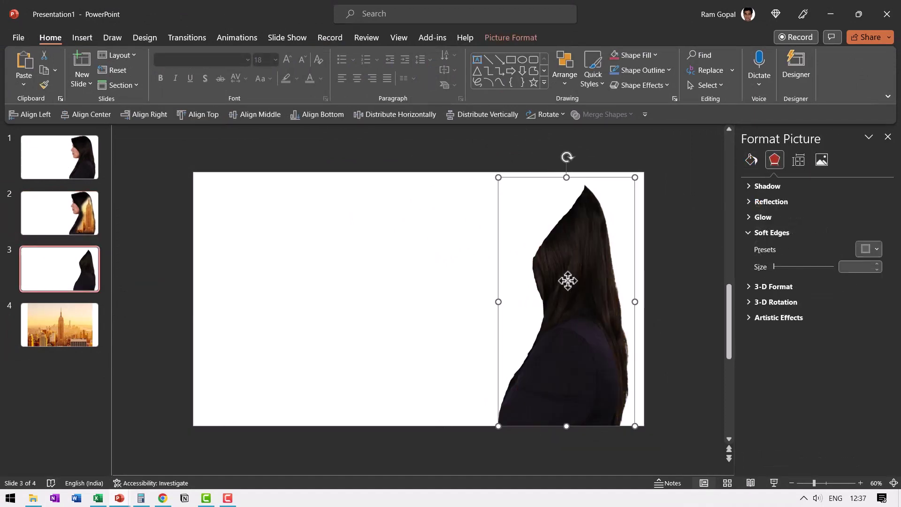
{"action": "right_click", "coordinate": [568, 280]}
{"action": "left_click", "coordinate": [596, 232]}
{"action": "left_click", "coordinate": [86, 226]}
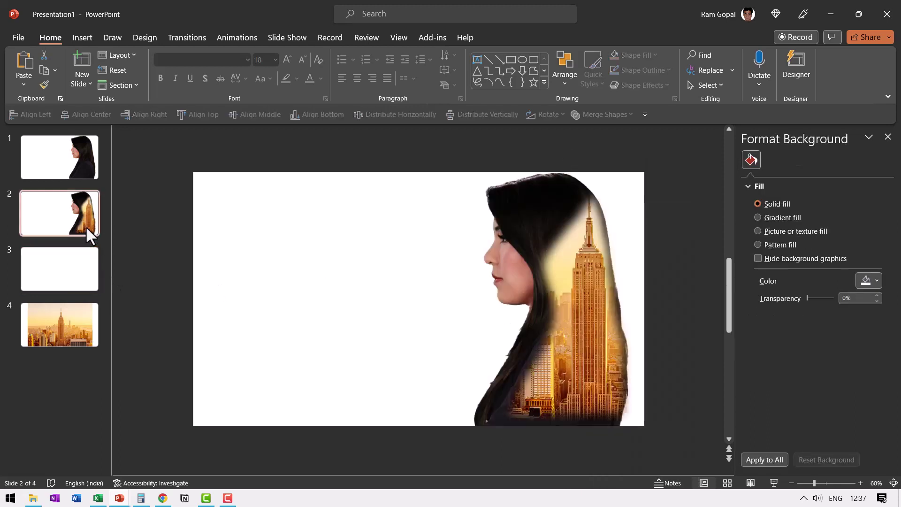
{"action": "right_click", "coordinate": [700, 244]}
{"action": "left_click", "coordinate": [728, 291]}
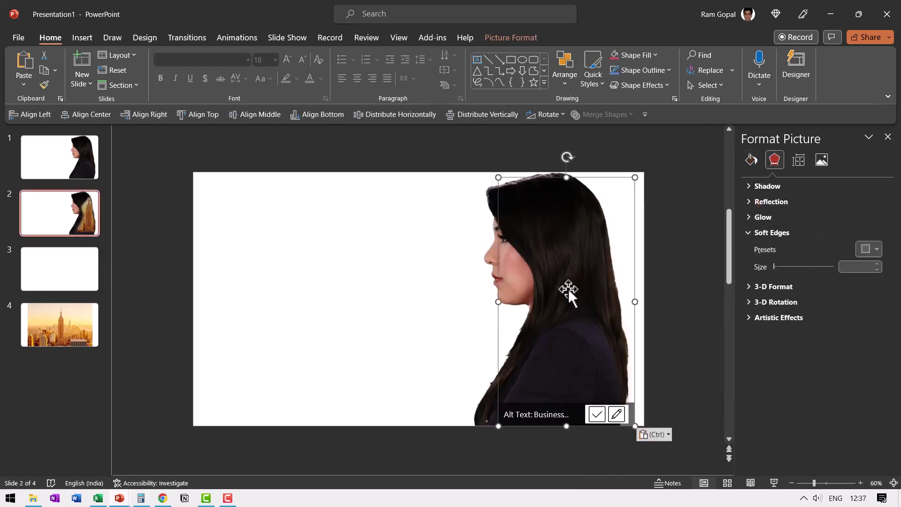
Step: Make the pasted hair picture 65% transparent
{"action": "left_click", "coordinate": [511, 37]}
{"action": "left_click", "coordinate": [140, 85]}
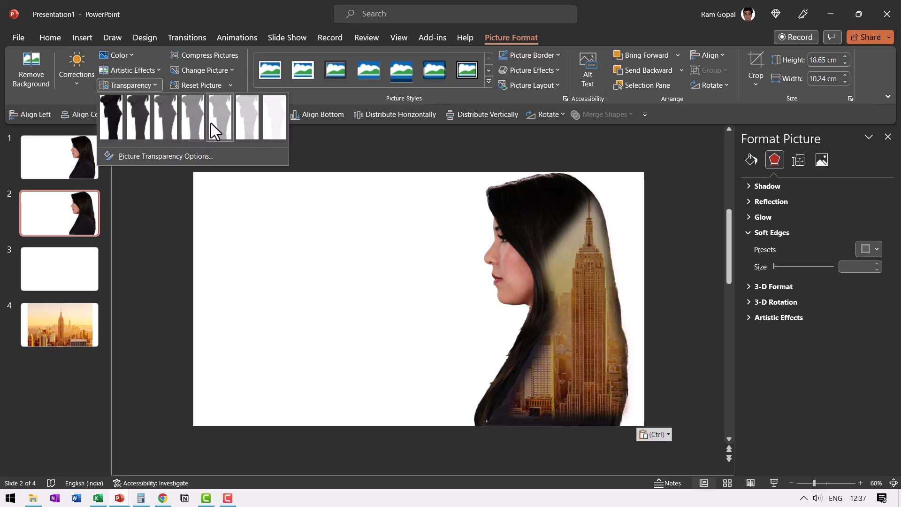
{"action": "left_click", "coordinate": [210, 123]}
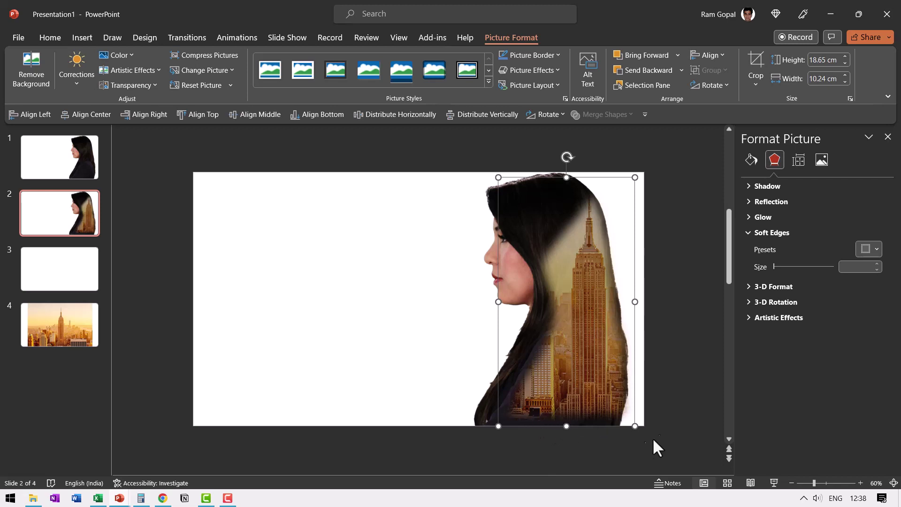
Step: Merge both stacked pictures on slide 2 into a single pasted picture
{"action": "left_click", "coordinate": [684, 416]}
{"action": "key", "text": "ctrl+a"}
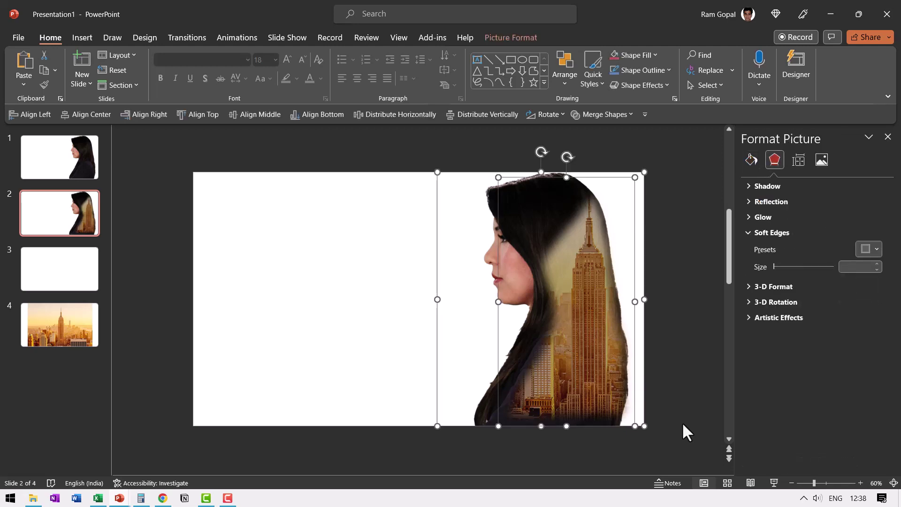
{"action": "key", "text": "Delete"}
{"action": "right_click", "coordinate": [497, 264]}
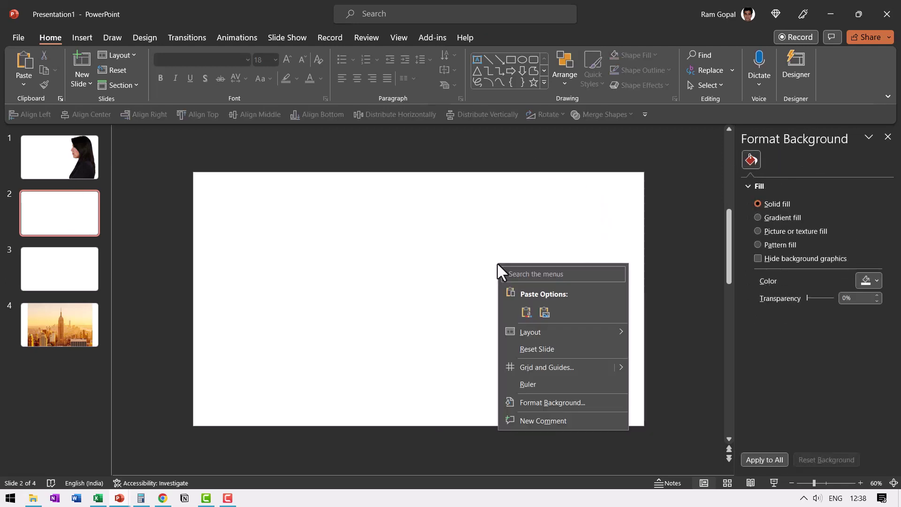
{"action": "left_click", "coordinate": [542, 311]}
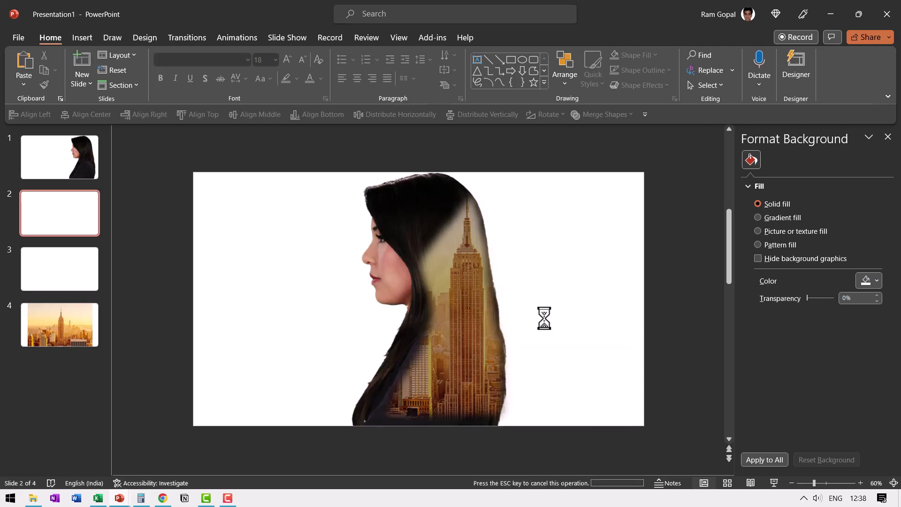
Step: Move the merged picture right and crop a strip off its bottom
{"action": "left_click_drag", "start_coordinate": [429, 282], "coordinate": [514, 277]}
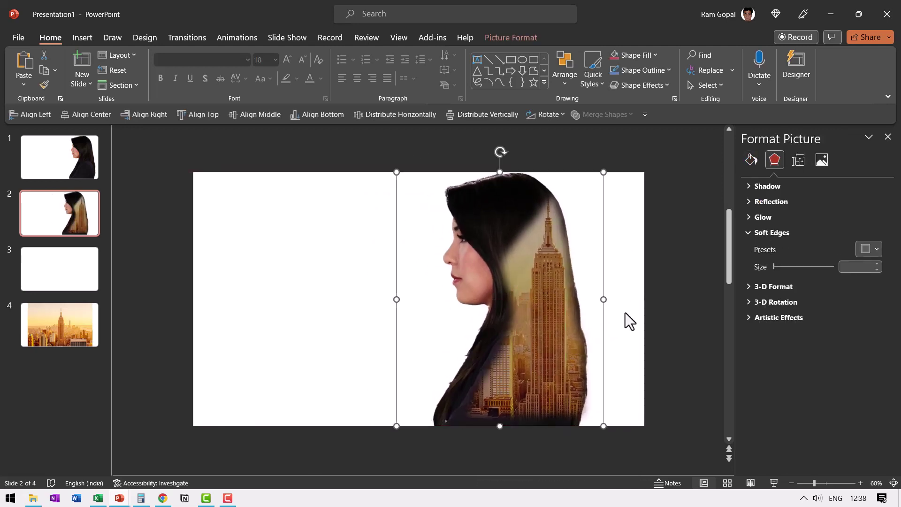
{"action": "left_click", "coordinate": [511, 37]}
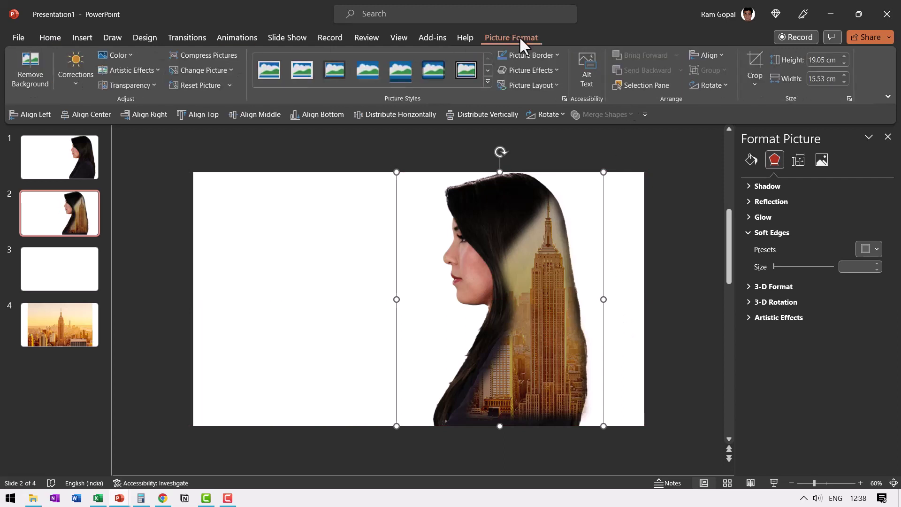
{"action": "left_click", "coordinate": [756, 60]}
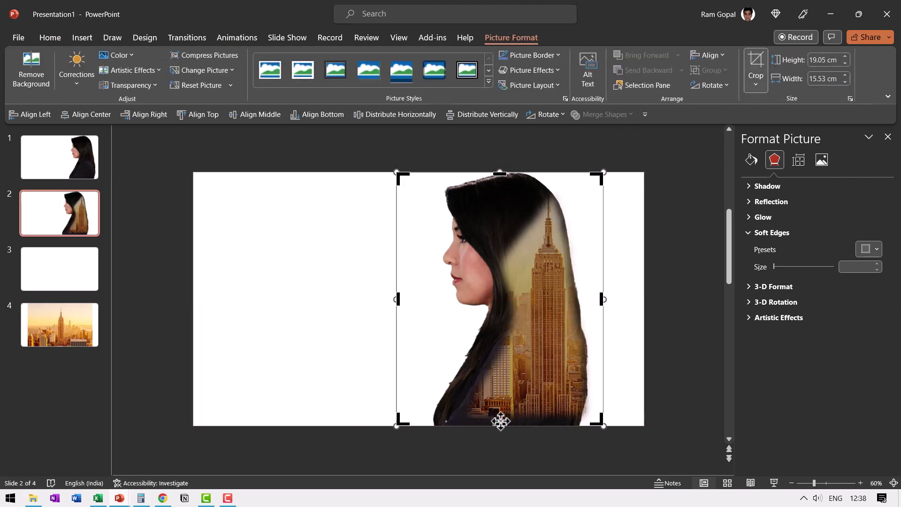
{"action": "left_click_drag", "start_coordinate": [500, 425], "coordinate": [508, 413]}
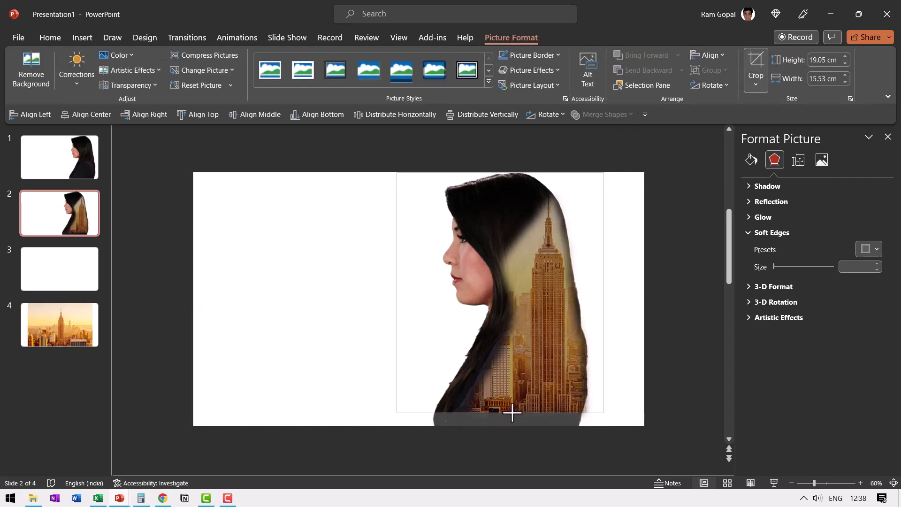
{"action": "left_click", "coordinate": [647, 388]}
Step: Shift the cropped picture further right and enlarge it down to the slide's bottom edge
{"action": "left_click", "coordinate": [520, 315]}
{"action": "left_click_drag", "start_coordinate": [520, 315], "coordinate": [569, 314]}
{"action": "left_click_drag", "start_coordinate": [446, 413], "coordinate": [435, 426]}
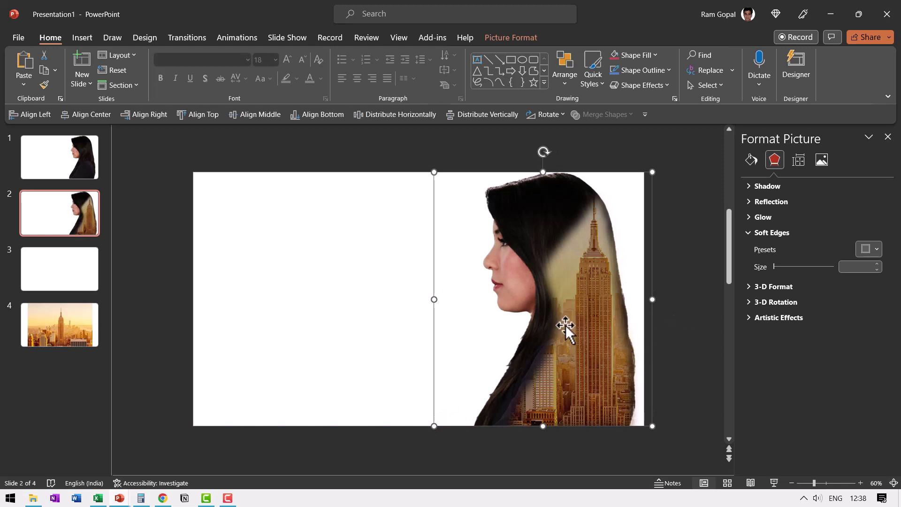
{"action": "left_click", "coordinate": [670, 325]}
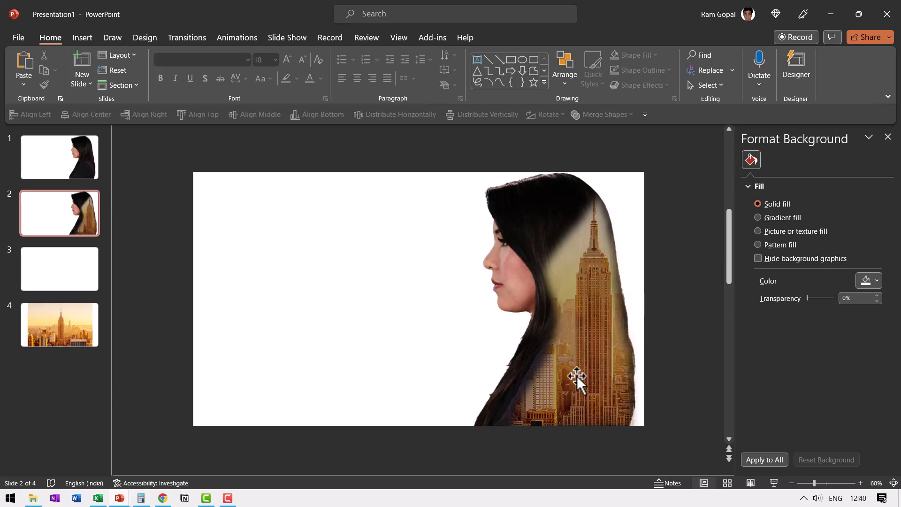
Step: Give slide 2 a solid tan RGB(179,158,109) background, sampled by eyedropper from the building
{"action": "right_click", "coordinate": [325, 240]}
{"action": "left_click", "coordinate": [390, 377]}
{"action": "left_click", "coordinate": [862, 279]}
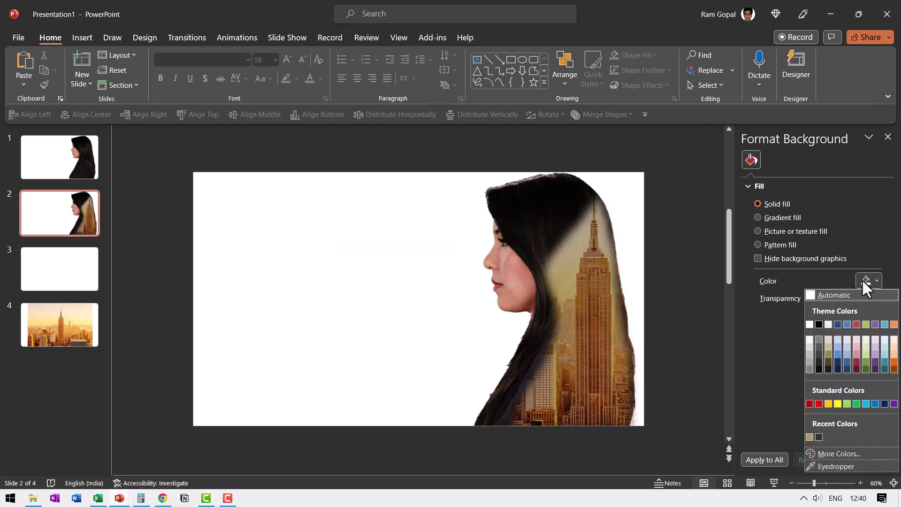
{"action": "left_click", "coordinate": [833, 466]}
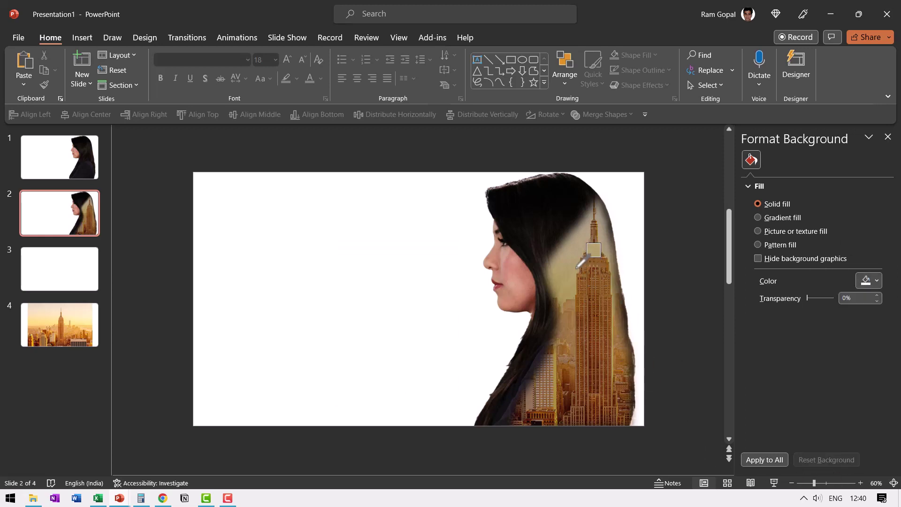
{"action": "mouse_move", "coordinate": [577, 267]}
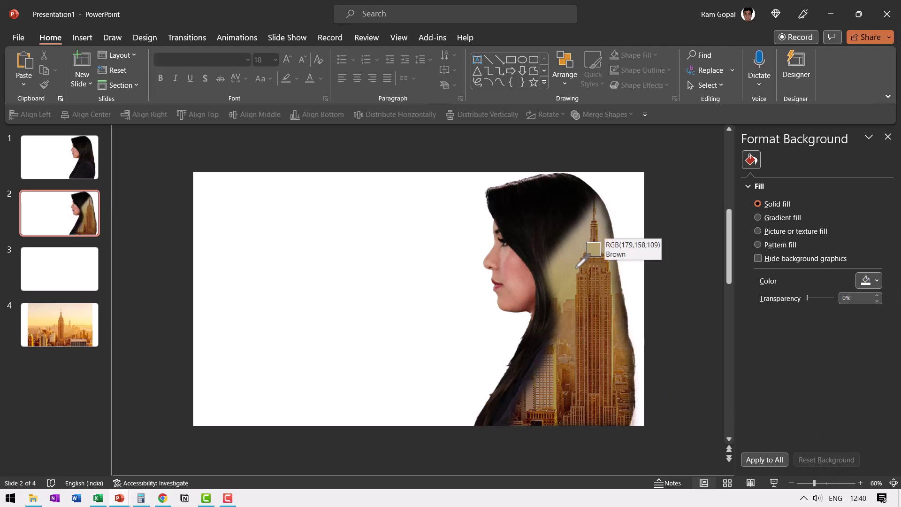
{"action": "left_click", "coordinate": [578, 267]}
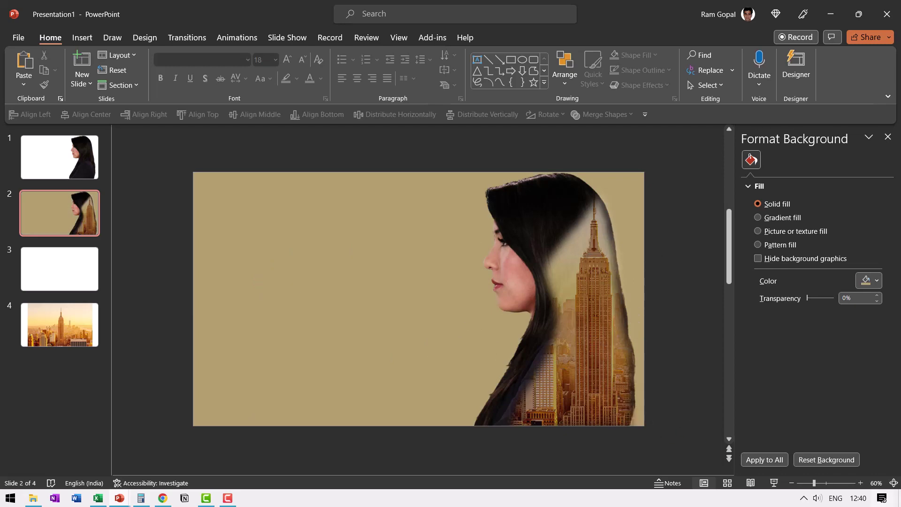
{"action": "scroll", "coordinate": [892, 488], "scroll_direction": "up", "scroll_amount": 3}
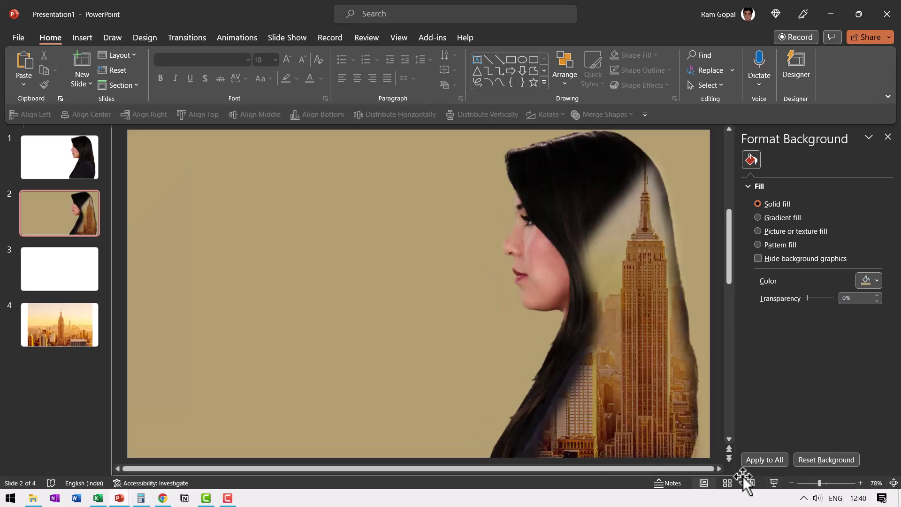